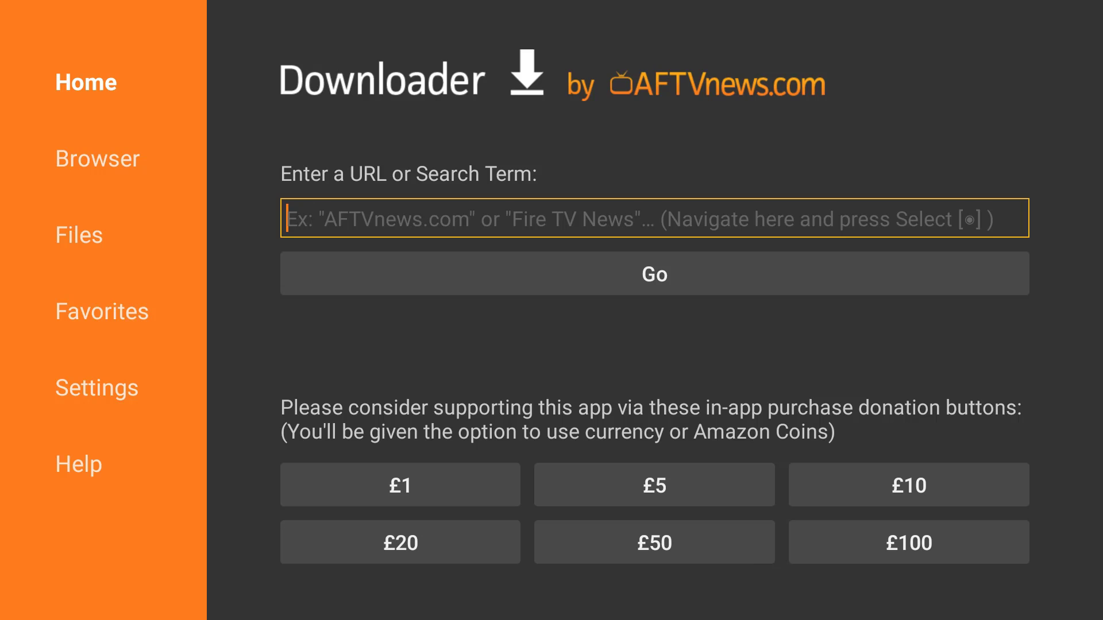
Step: Enter tinyurl.com/ in Downloader's URL field using the on-screen keyboard
key("Return")
key("Down")
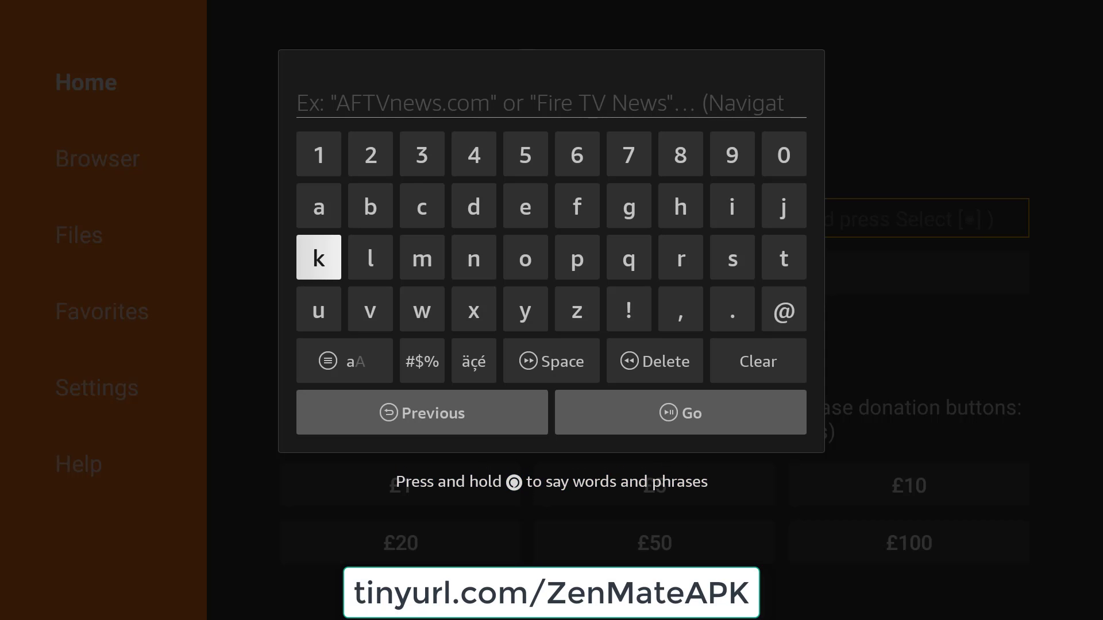
key("Right")
key("Right")
key("Right")
key("Right")
key("Right")
key("Right")
key("Right")
key("Right")
key("Right")
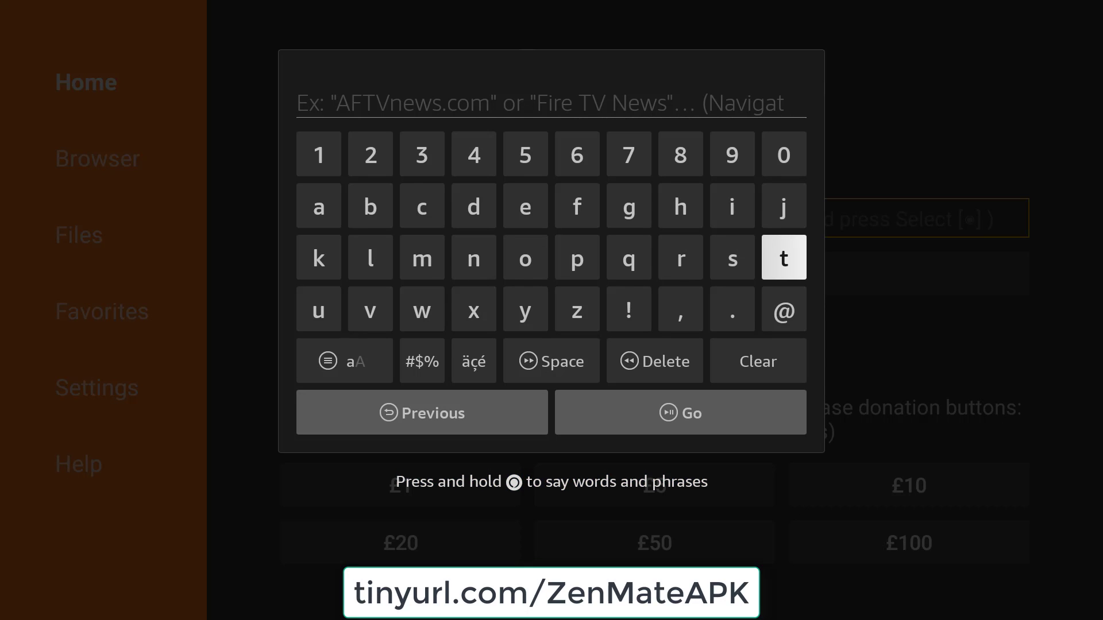
key("Return")
key("Up")
key("Left")
key("Return")
key("Down")
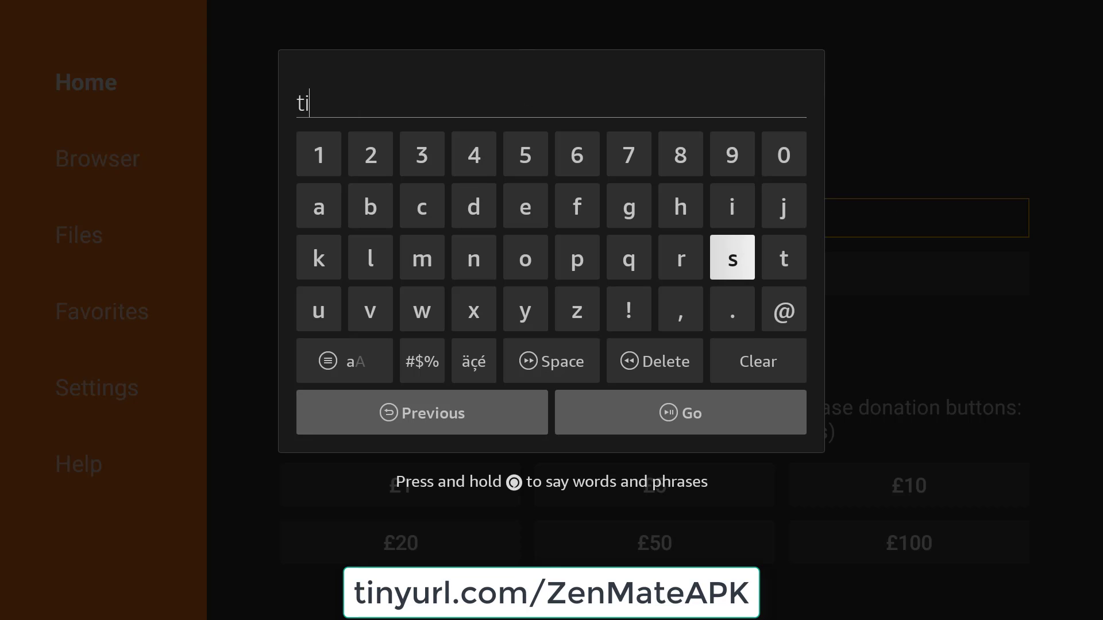
key("Left")
key("Left")
key("Left")
key("Left")
key("Left")
key("Return")
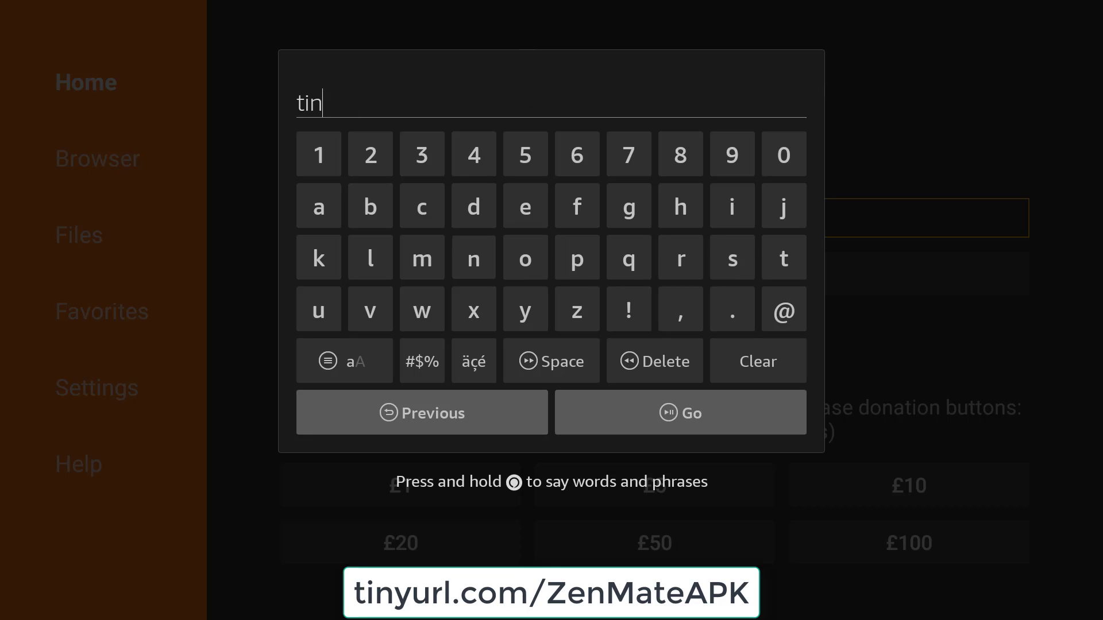
key("Down")
key("Right")
key("Return")
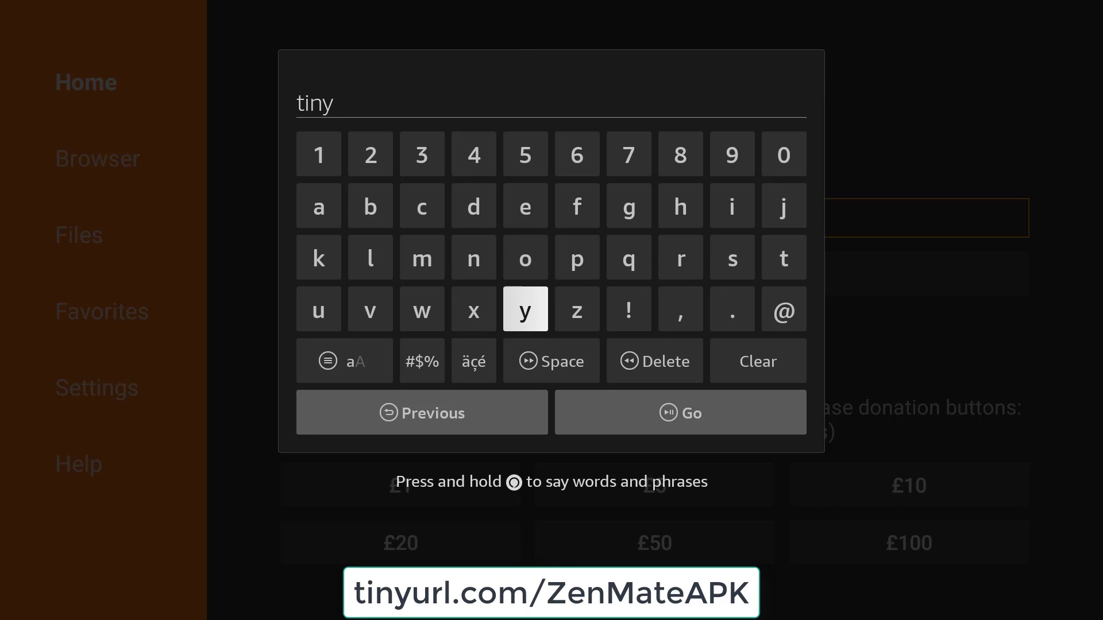
key("Up")
key("Left")
key("Left")
key("Left")
key("Left")
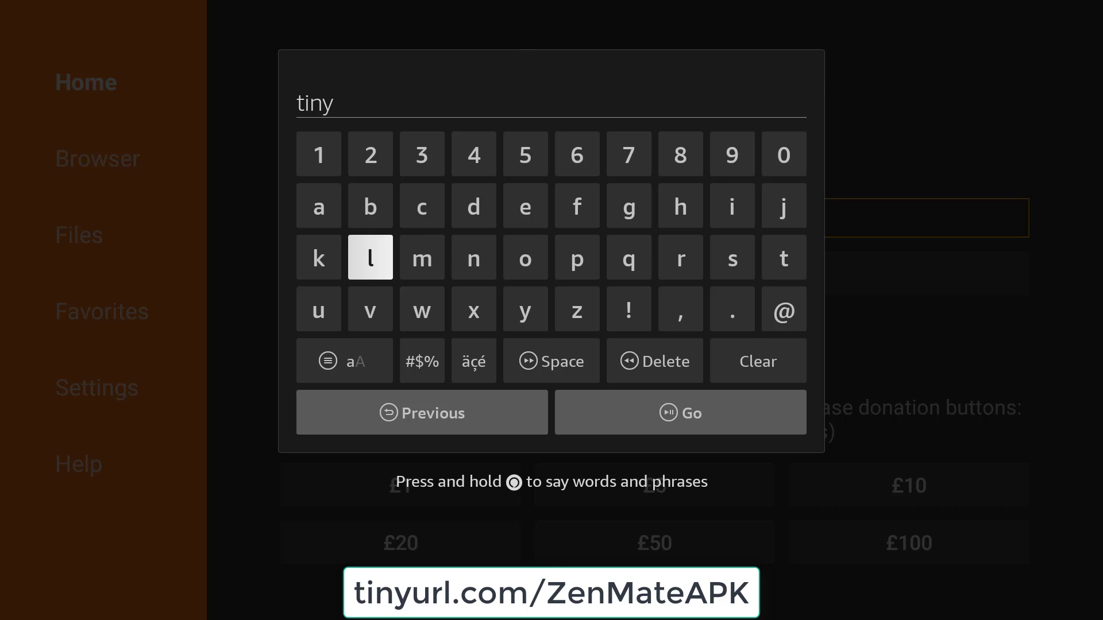
key("Down")
key("Return")
key("Up")
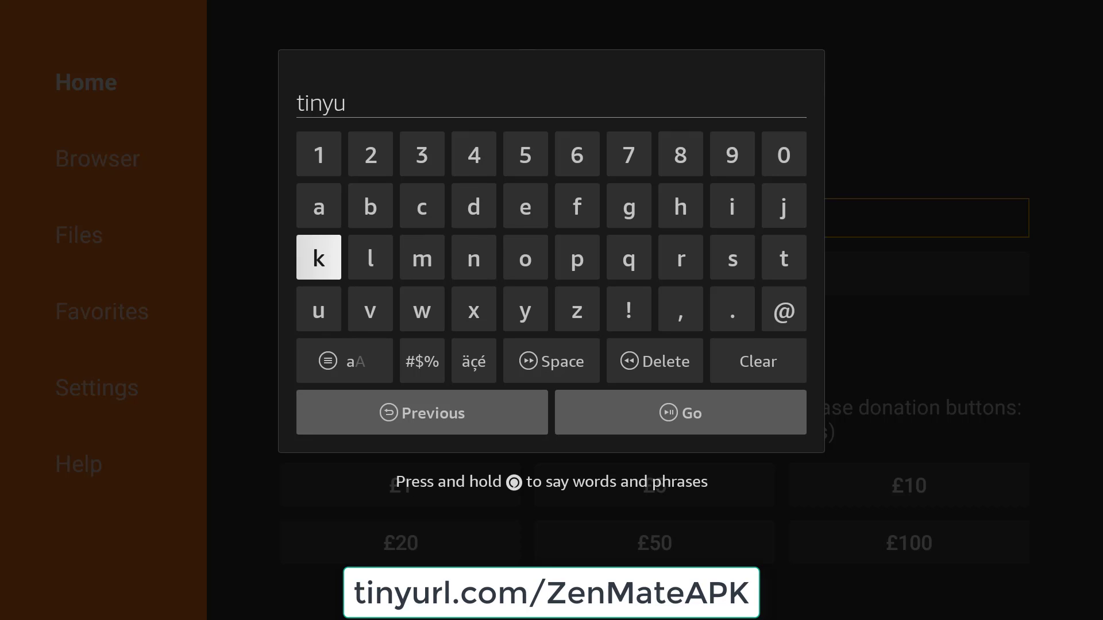
key("Right")
key("Right")
key("Right")
key("Right")
key("Right")
key("Right")
key("Right")
key("Return")
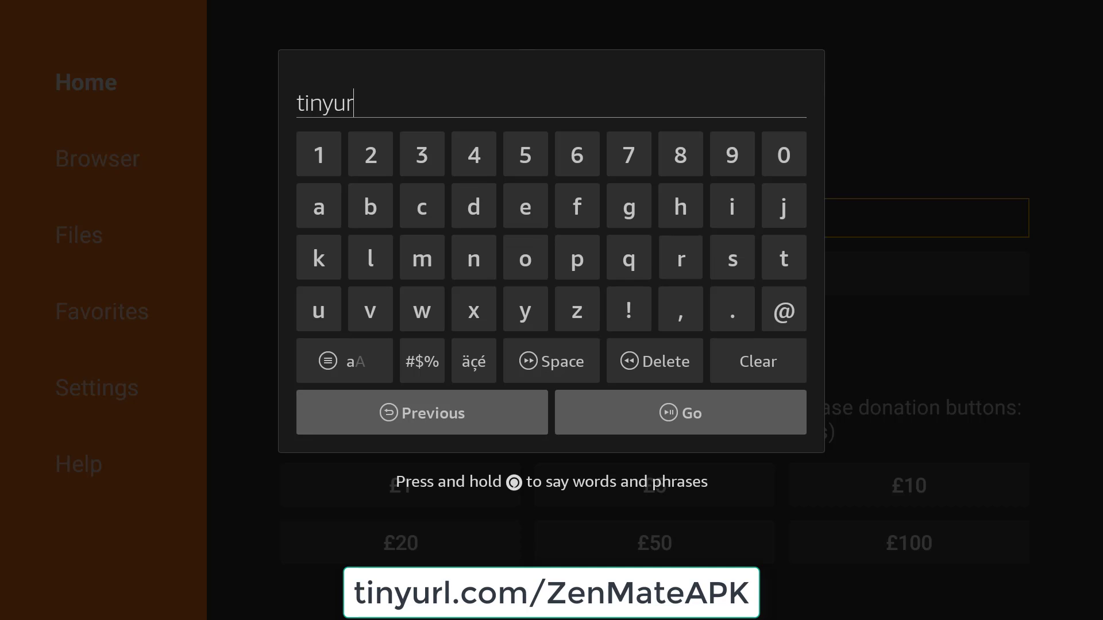
key("Left")
key("Left")
key("Left")
key("Left")
key("Left")
key("Left")
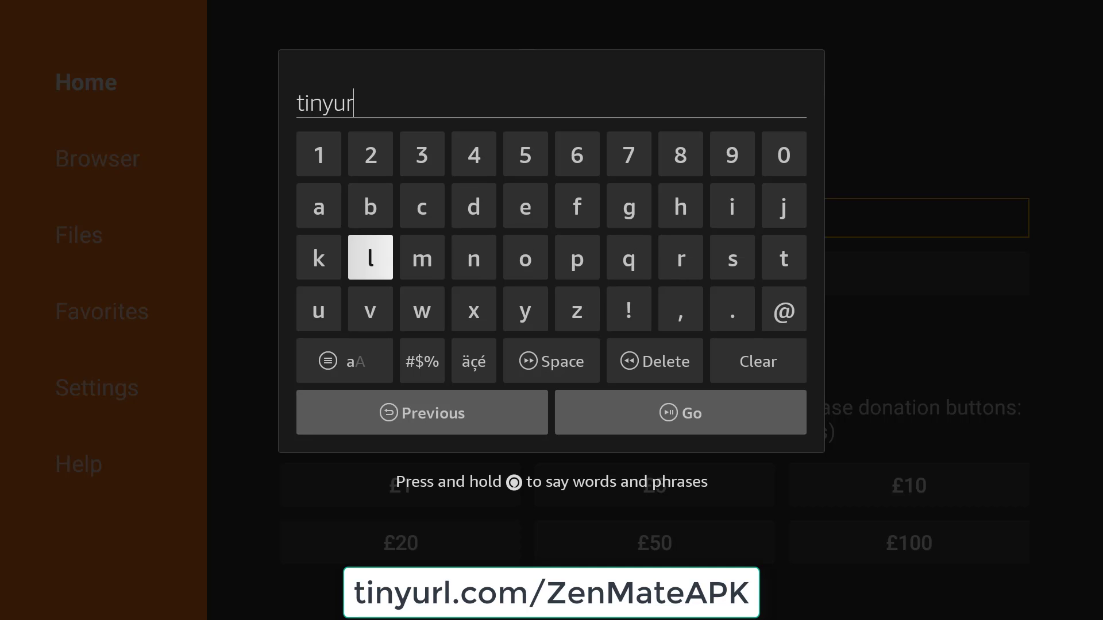
key("Return")
key("Down")
key("Down")
key("Right")
key("Right")
key("Right")
key("Right")
key("Right")
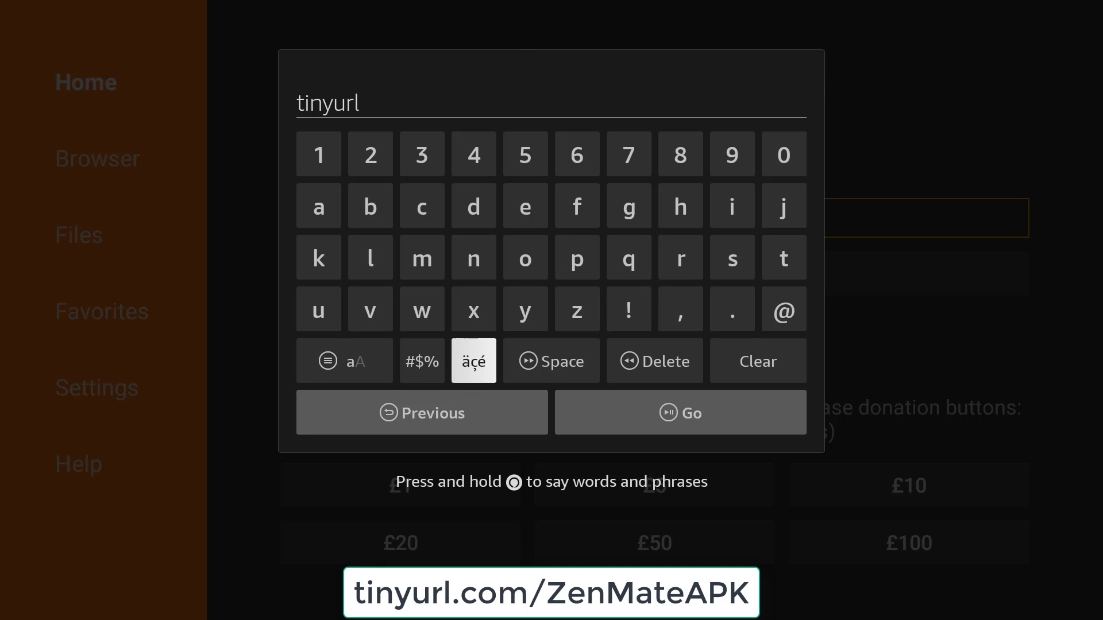
key("Up")
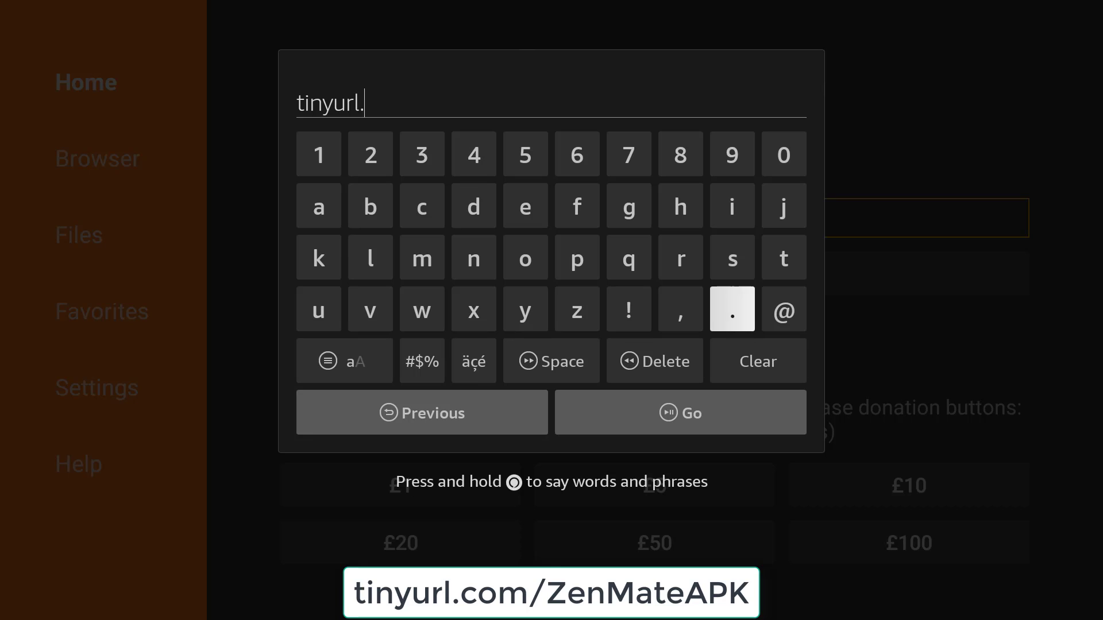
key("Up")
key("Up")
key("Up")
key("Left")
key("Left")
key("Left")
key("Left")
key("Left")
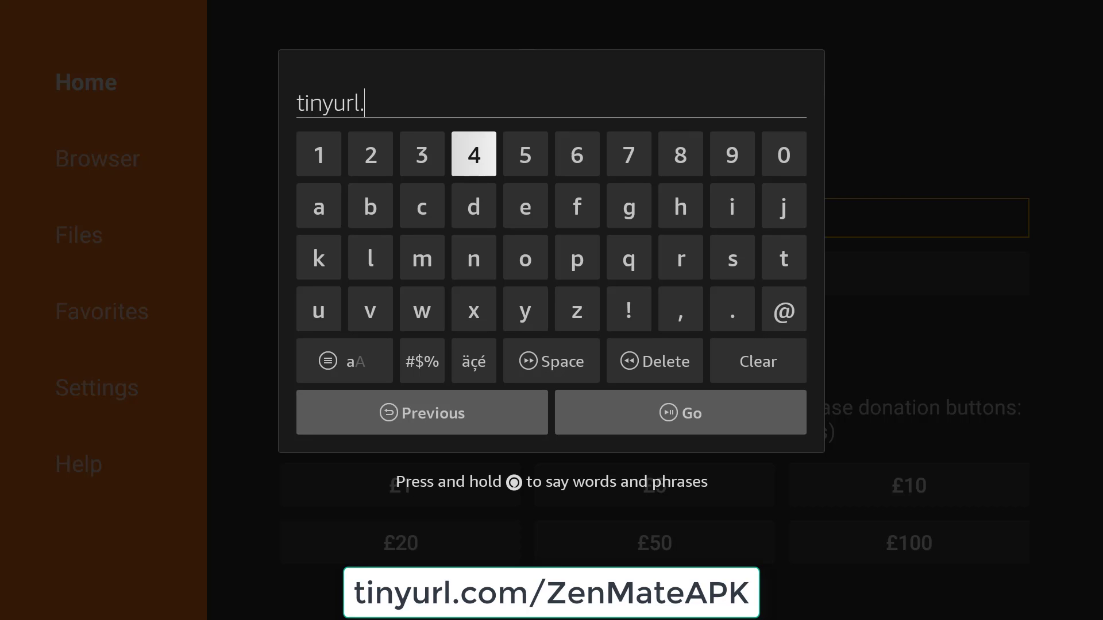
key("Left")
key("Down")
key("Return")
key("Down")
key("Right")
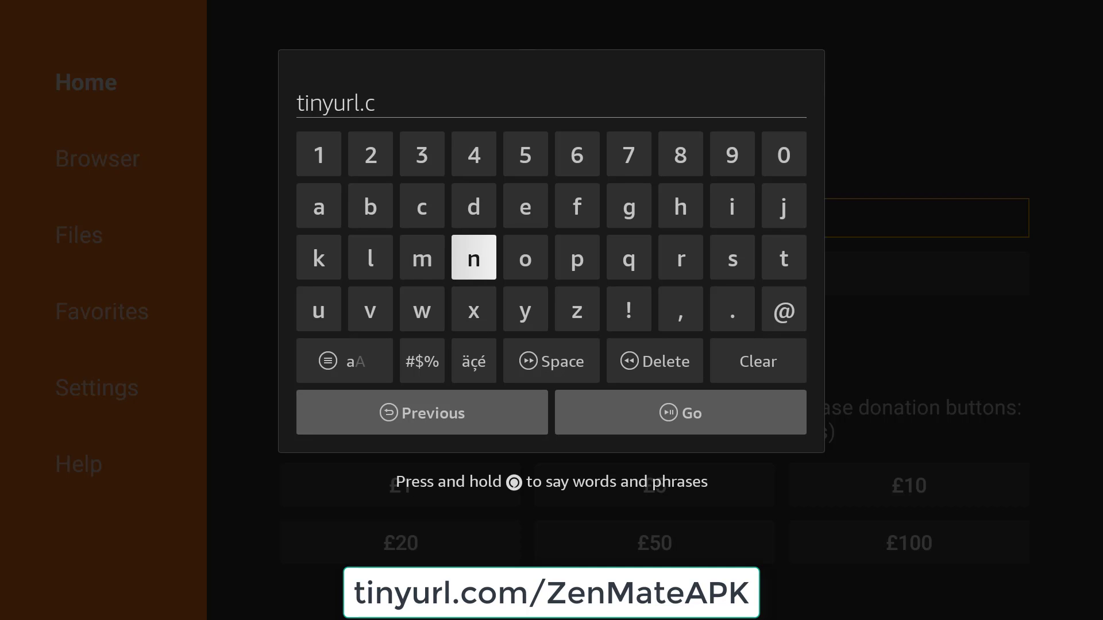
key("Right")
key("Return")
key("Left")
key("Left")
key("Return")
key("Down")
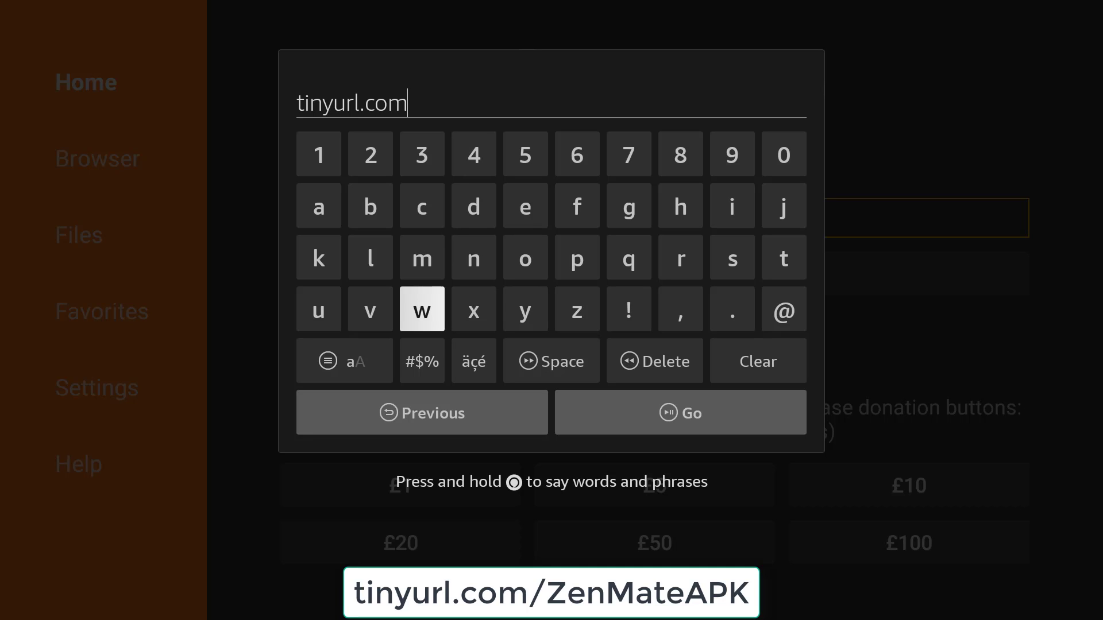
key("Down")
key("Return")
key("Up")
key("Up")
key("Right")
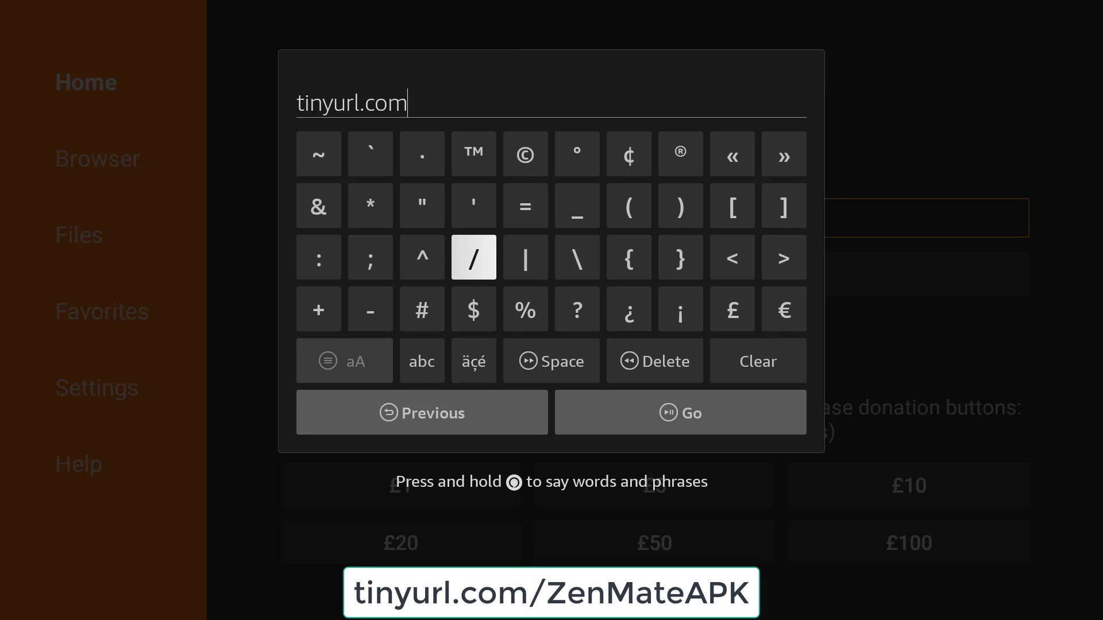
key("Down")
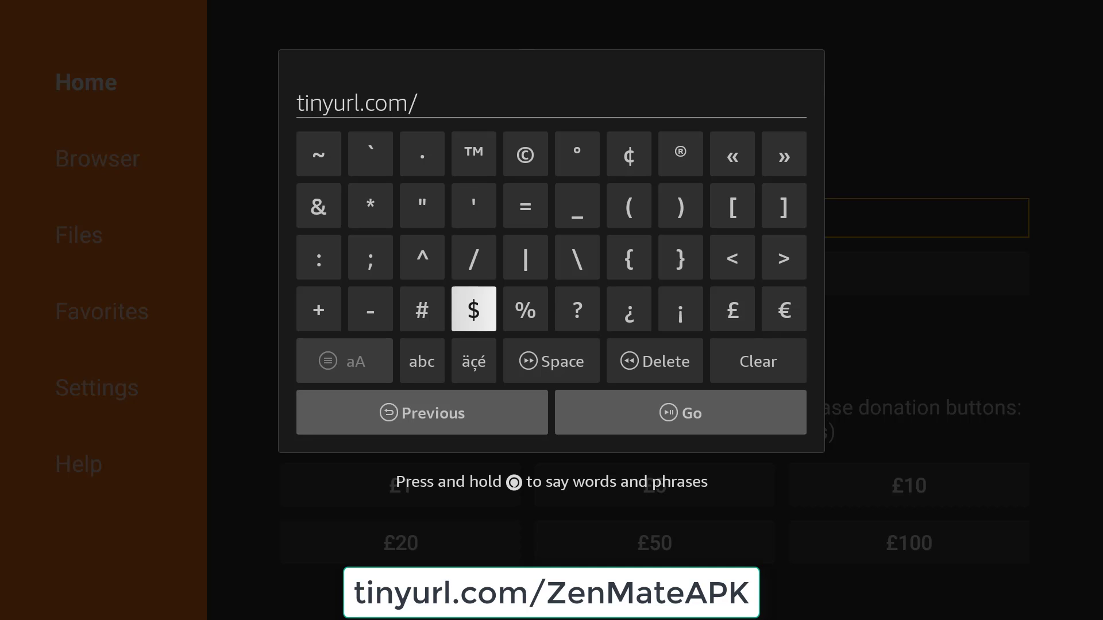
key("Down")
key("Left")
key("Return")
Step: Complete the path as ZenMateAPK, with capital Z, M and APK
key("Left")
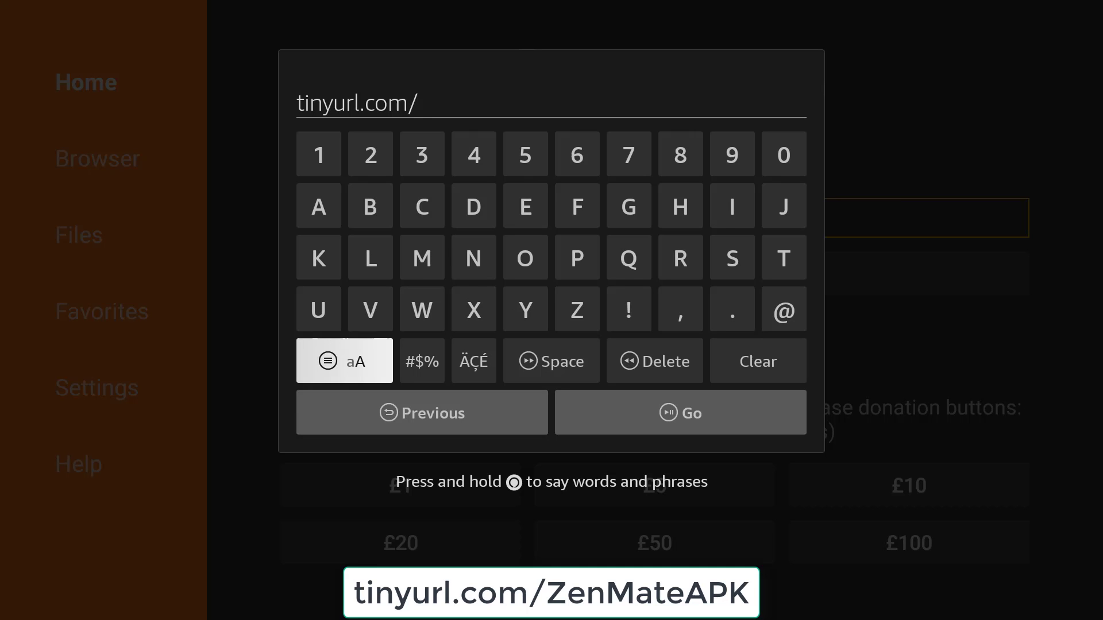
key("Up")
key("Right")
key("Right")
key("Right")
key("Right")
key("Right")
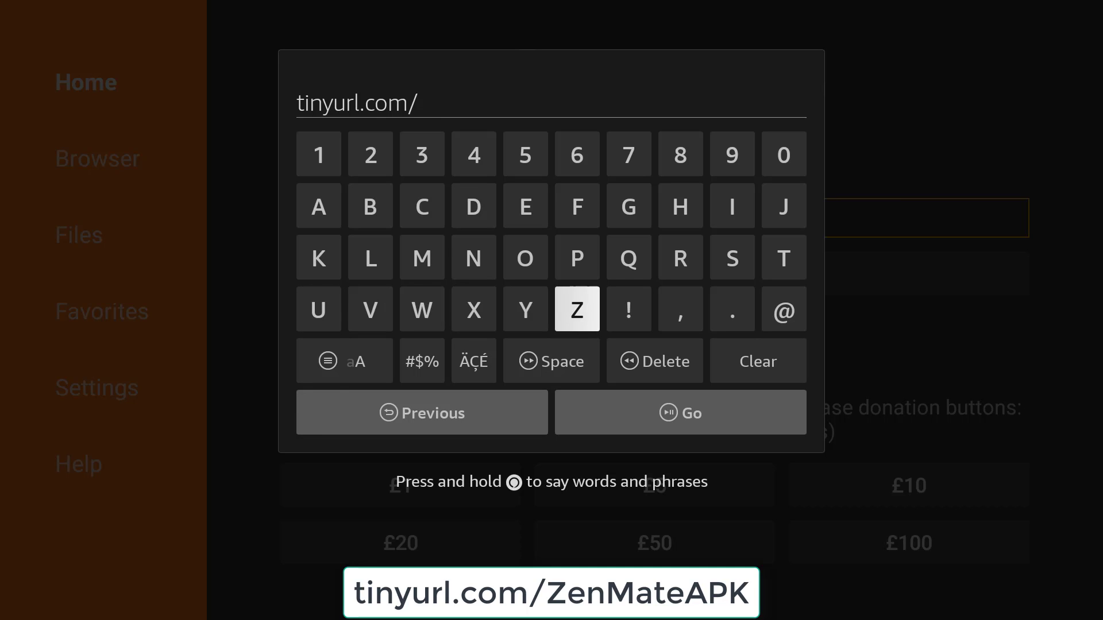
key("Return")
key("Down")
key("Left")
key("Left")
key("Return")
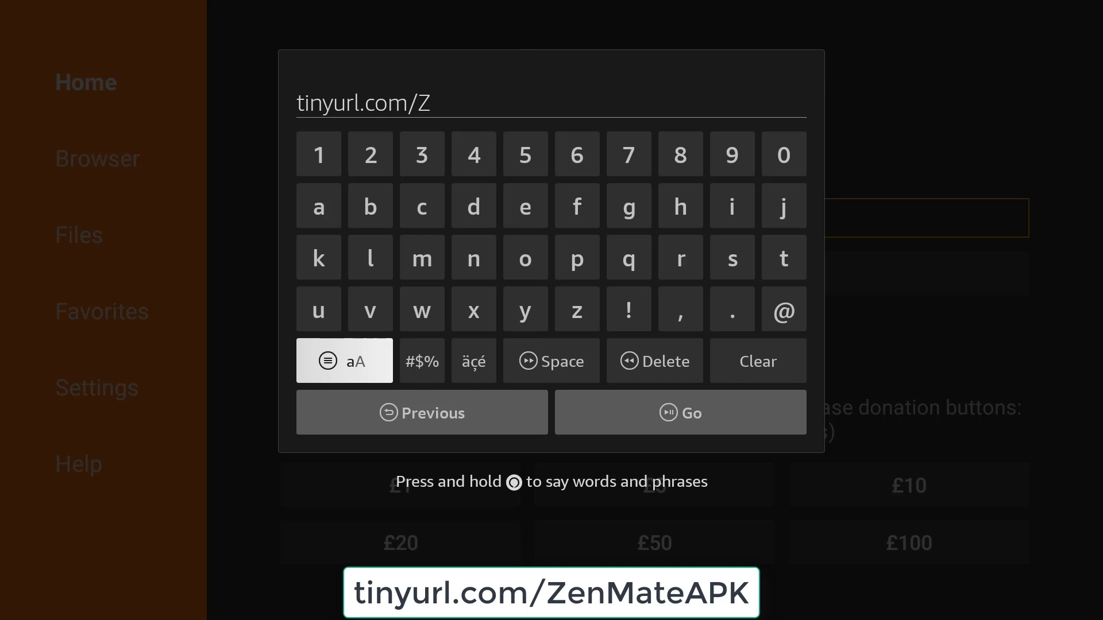
key("Up")
key("Up")
key("Up")
key("Right")
key("Right")
key("Right")
key("Right")
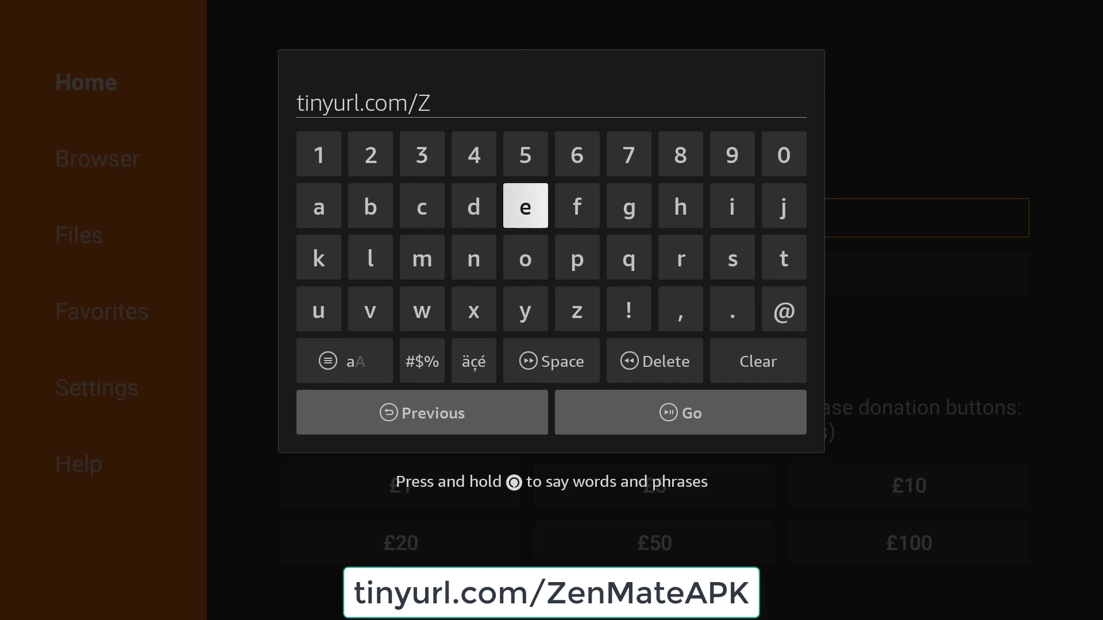
key("Return")
key("Down")
key("Left")
key("Return")
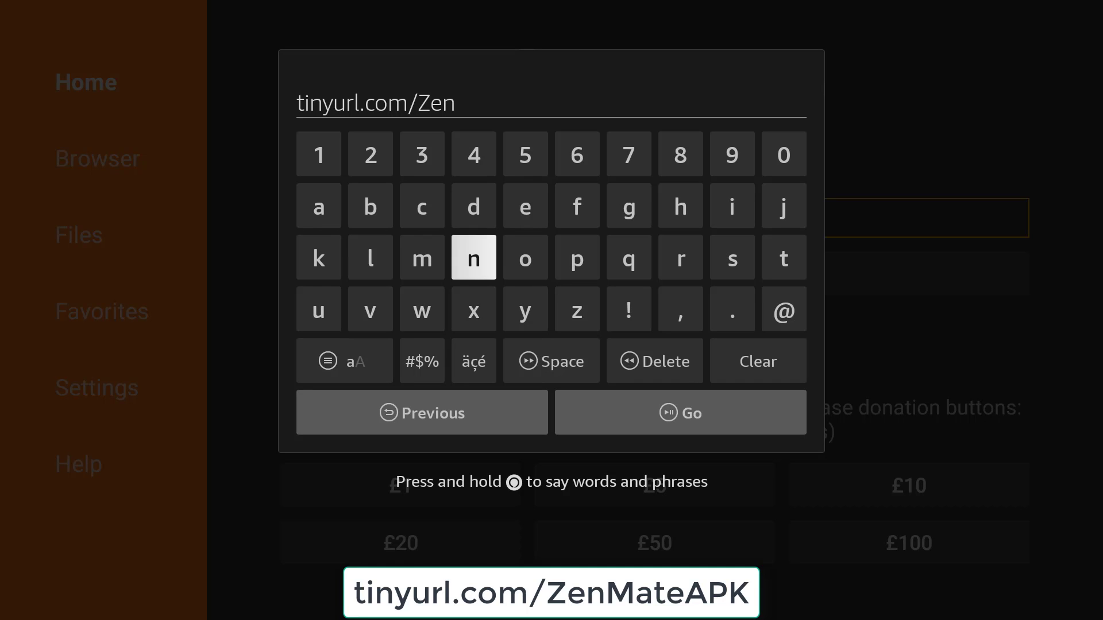
key("Down")
key("Down")
key("Left")
key("Left")
key("Return")
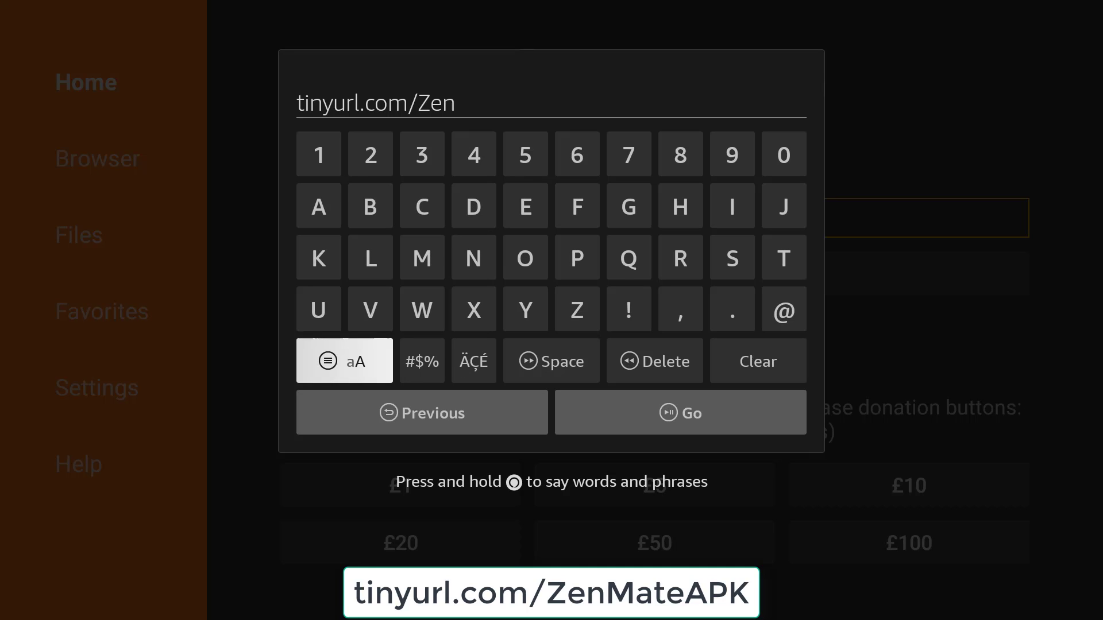
key("Up")
key("Right")
key("Right")
key("Return")
key("Down")
key("Down")
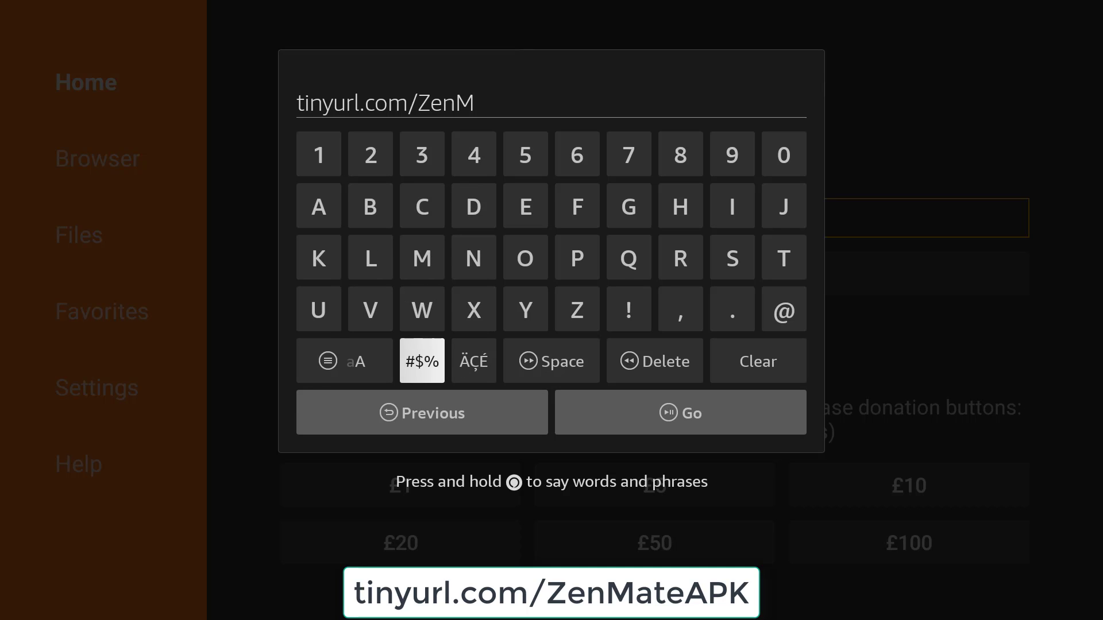
key("Left")
key("Return")
key("Up")
key("Up")
key("Up")
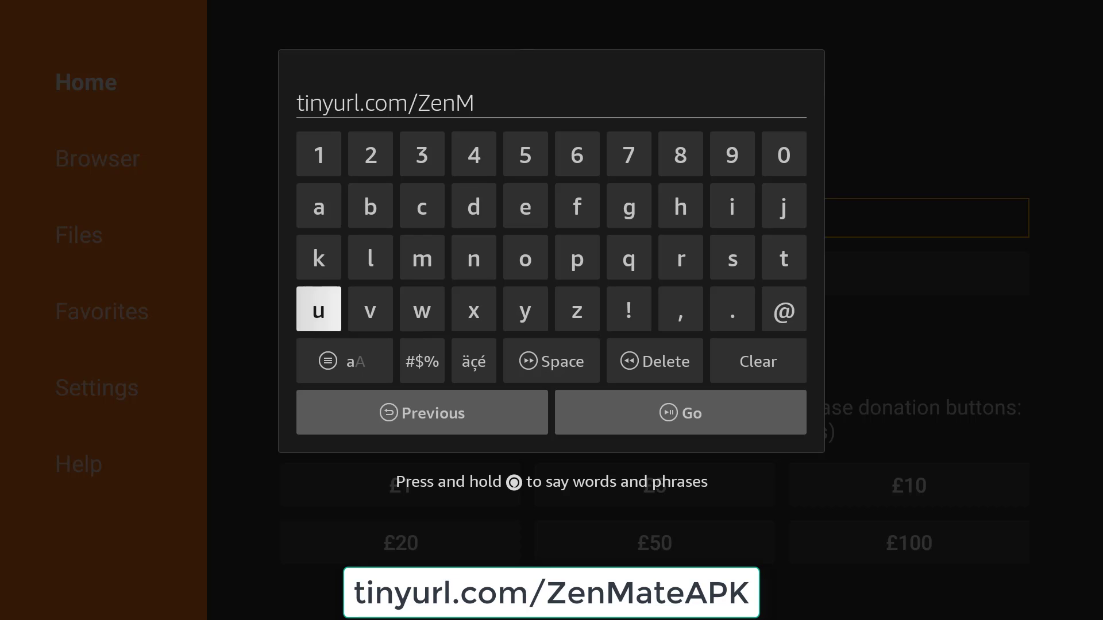
key("Return")
key("Right")
key("Right")
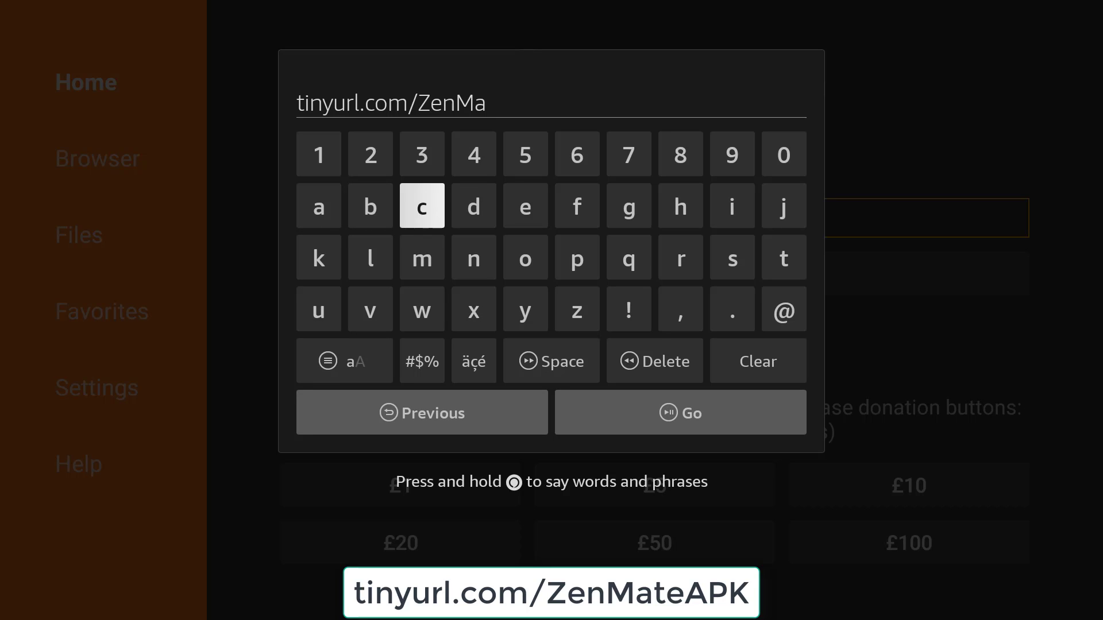
key("Right")
key("Right")
key("Right")
key("Down")
key("Right")
key("Right")
key("Right")
key("Right")
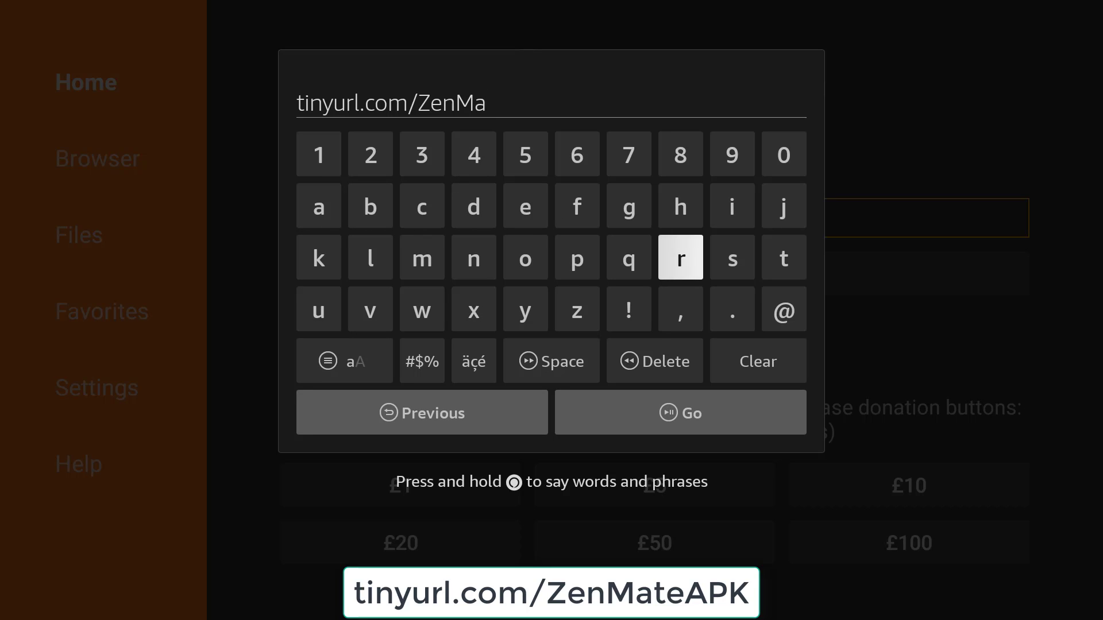
key("Up")
key("Left")
key("Left")
key("Left")
key("Left")
key("Left")
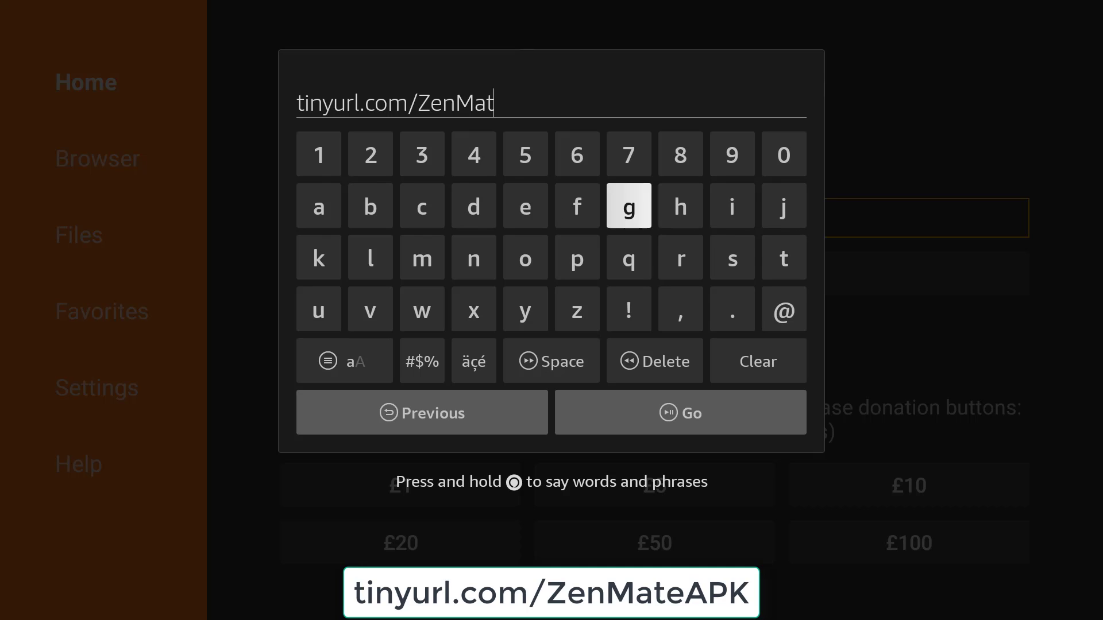
key("Return")
key("Down")
key("Down")
key("Down")
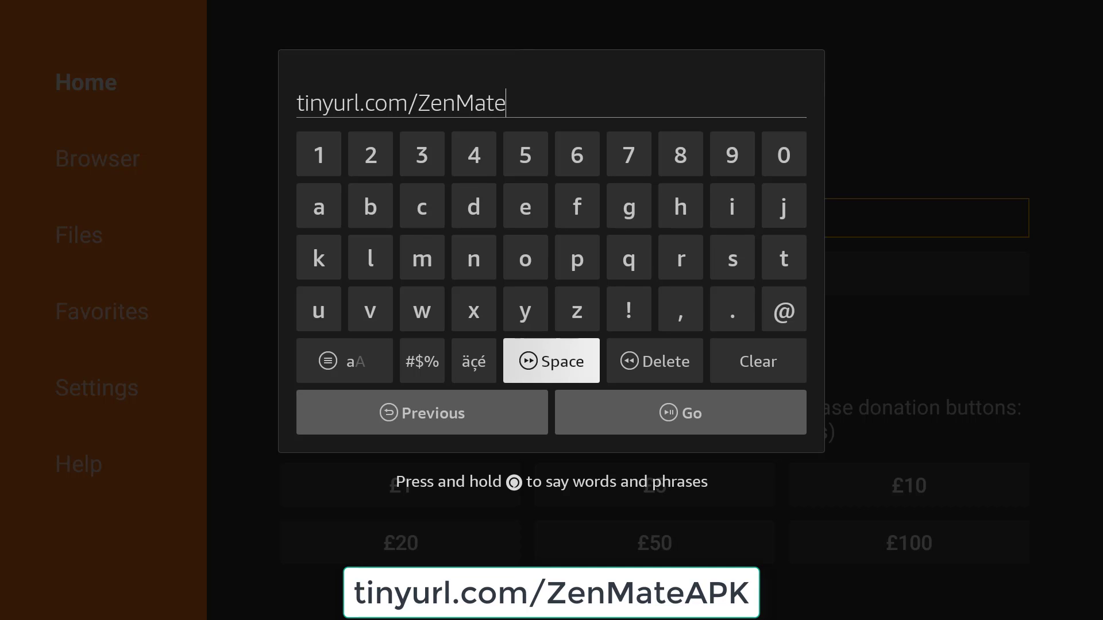
key("Left")
key("Left")
key("Left")
key("Return")
key("Up")
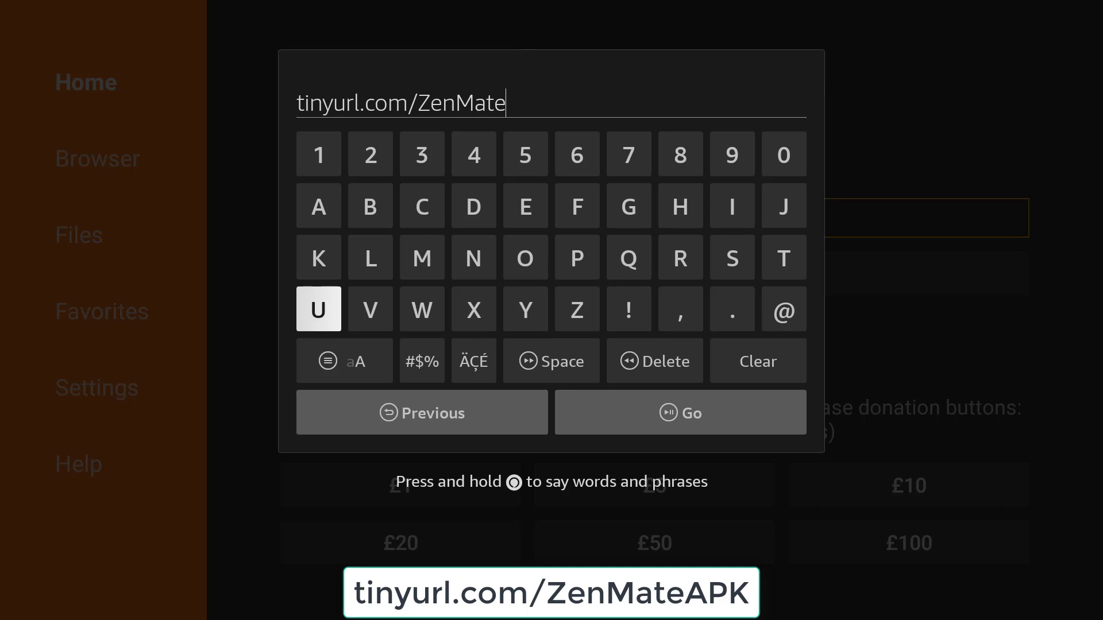
key("Up")
key("Up")
key("Return")
key("Down")
key("Right")
key("Right")
key("Right")
key("Right")
key("Right")
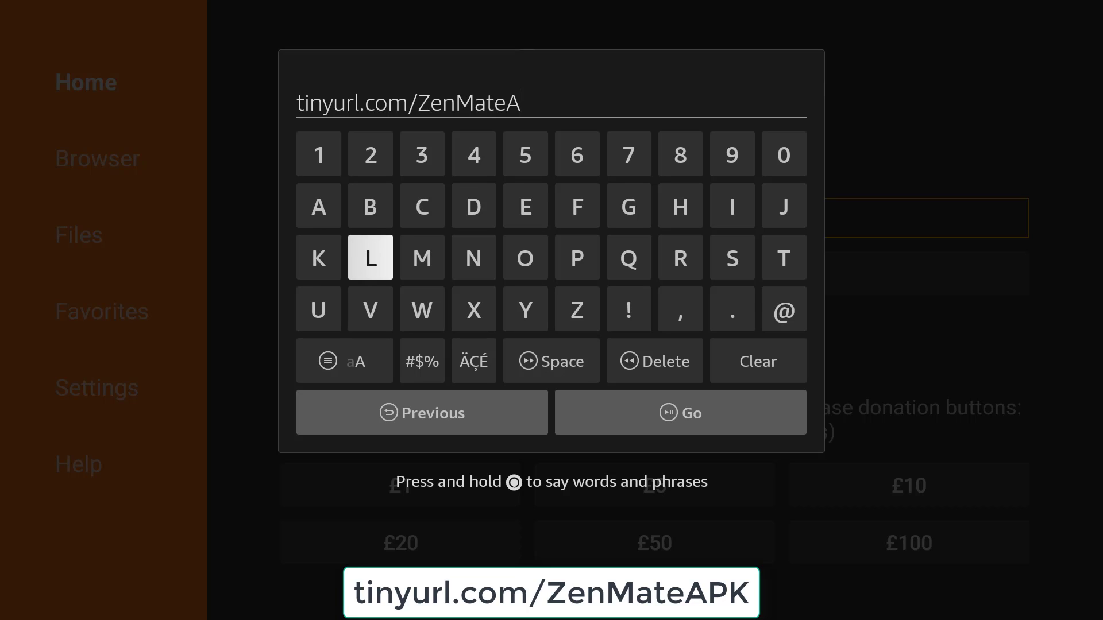
key("Return")
key("Left")
key("Left")
key("Left")
key("Left")
key("Left")
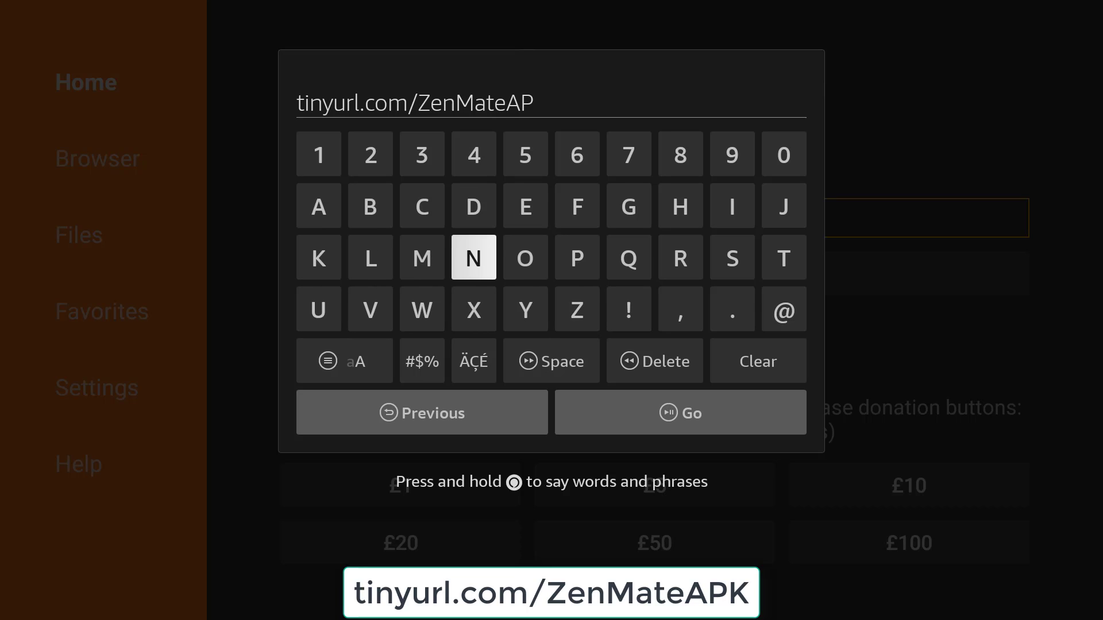
key("Return")
key("Down")
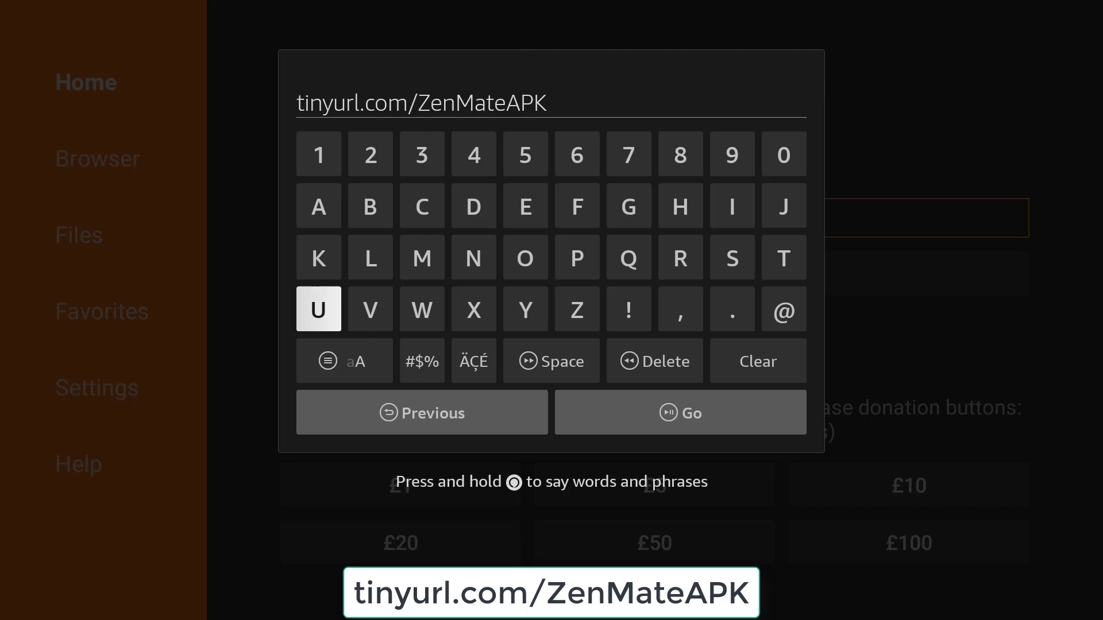
key("Down")
key("Down")
Step: Download the 29.7 MB ZenMate file from tinyurl.com/ZenMateAPK and choose Install
key("Right")
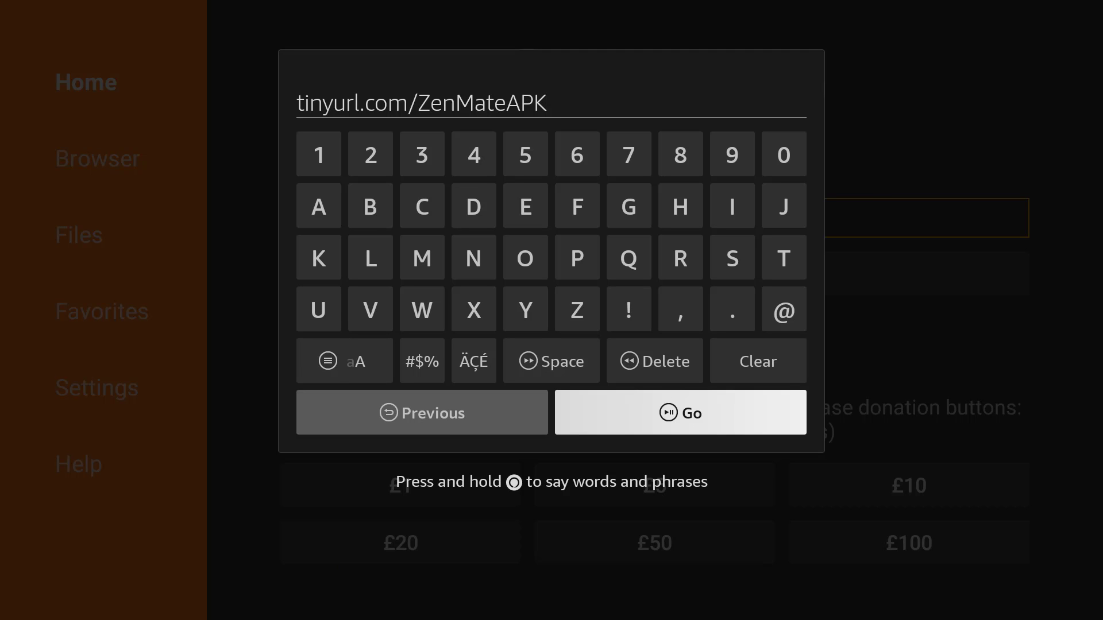
key("Return")
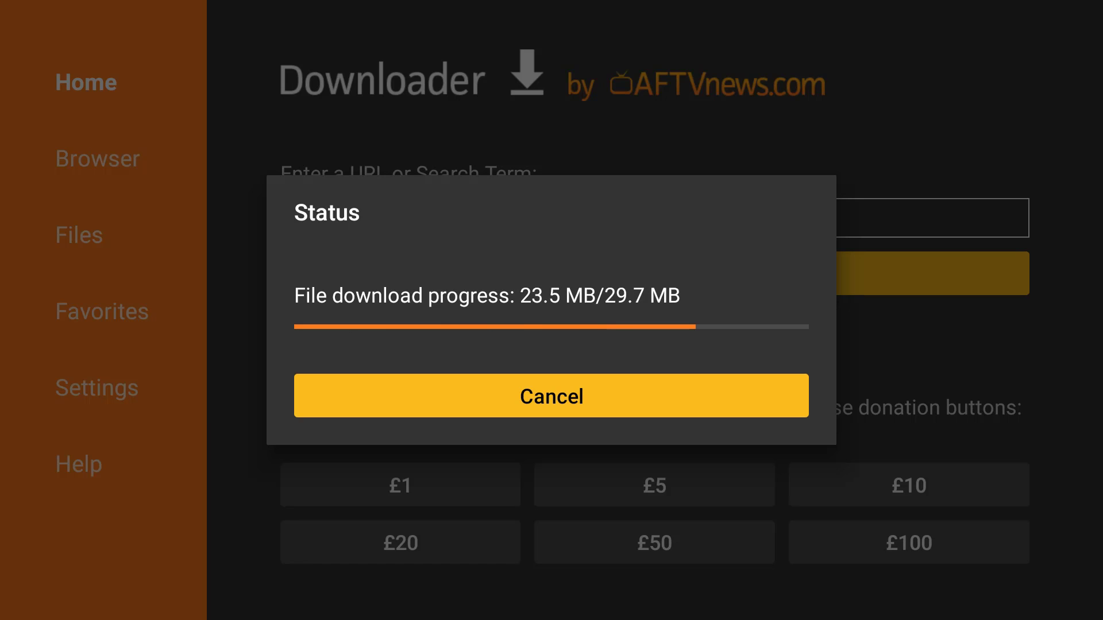
key("Return")
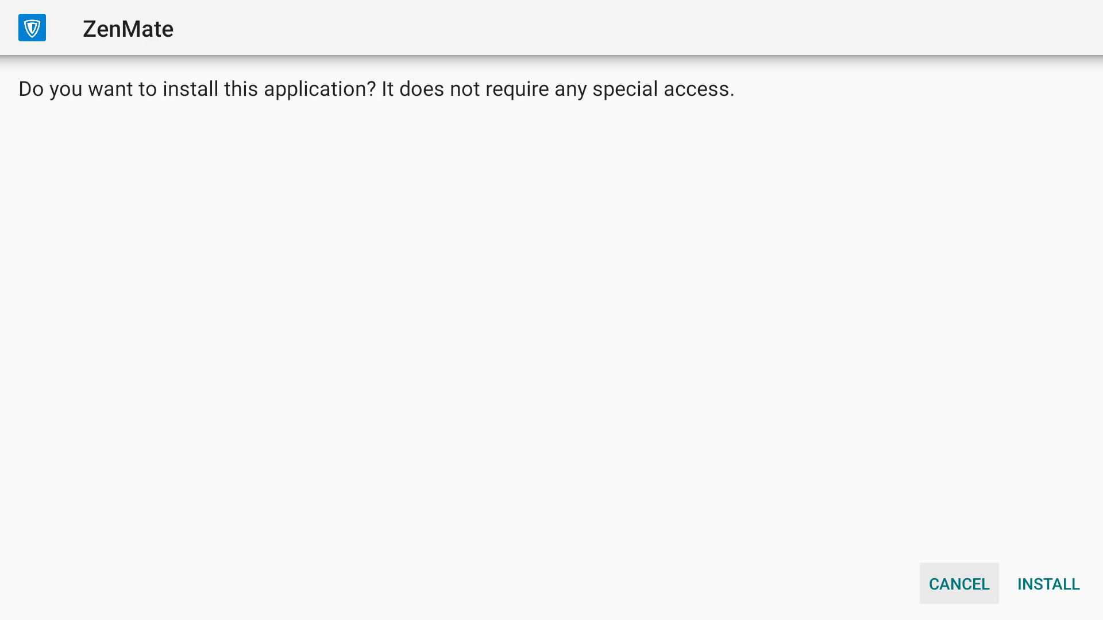
Step: Install ZenMate through the package installer and close it with DONE
key("Right")
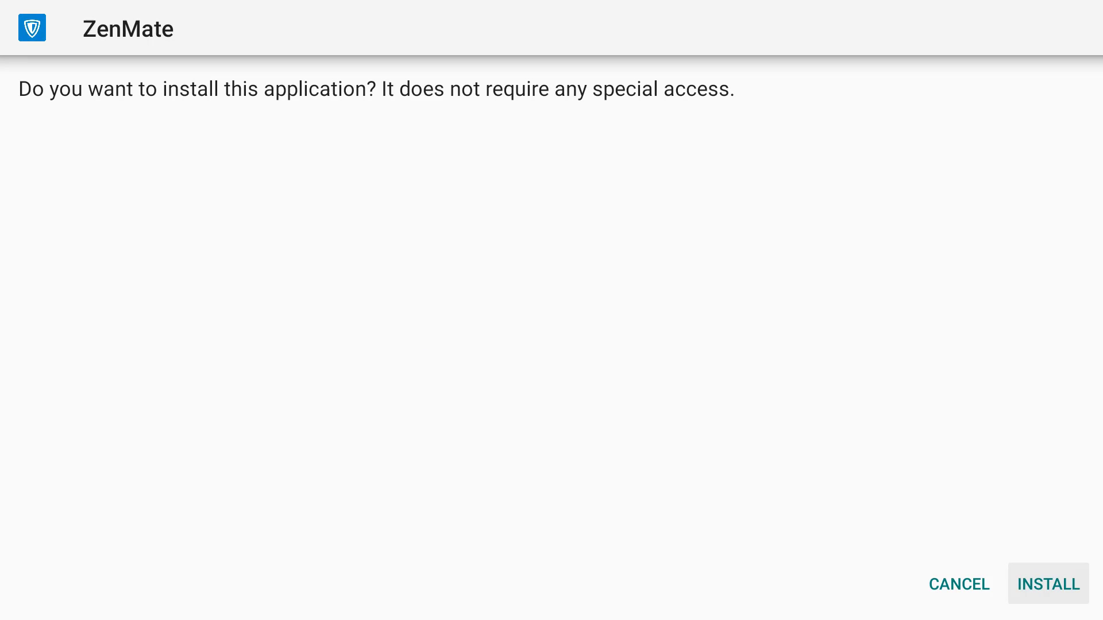
key("Return")
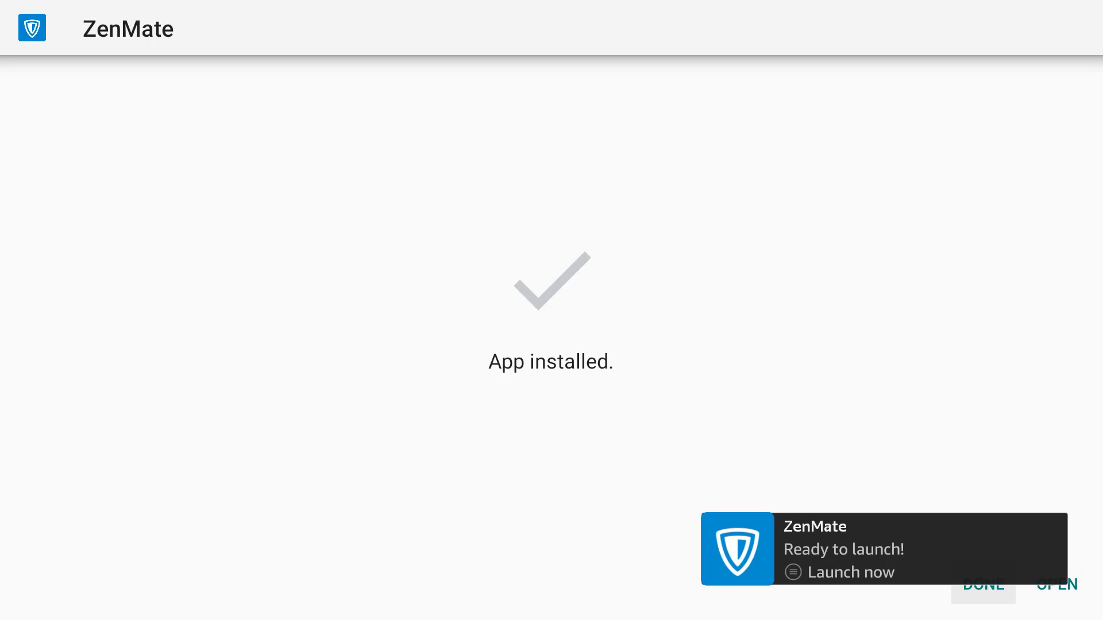
key("Return")
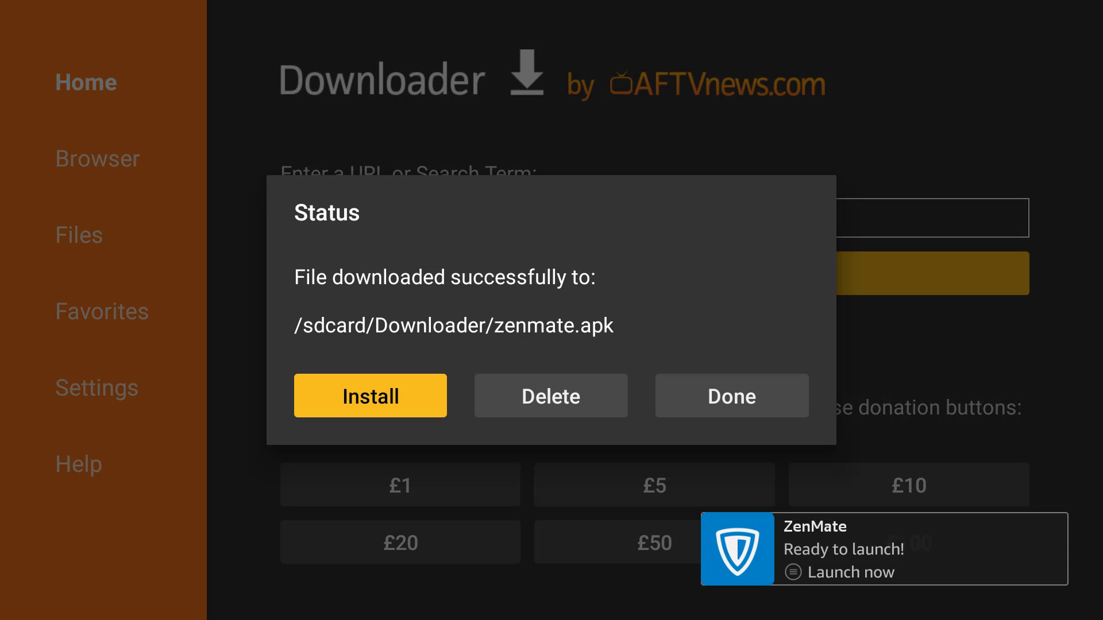
Step: Delete the downloaded zenmate.apk and launch the newly installed ZenMate
key("Right")
key("Return")
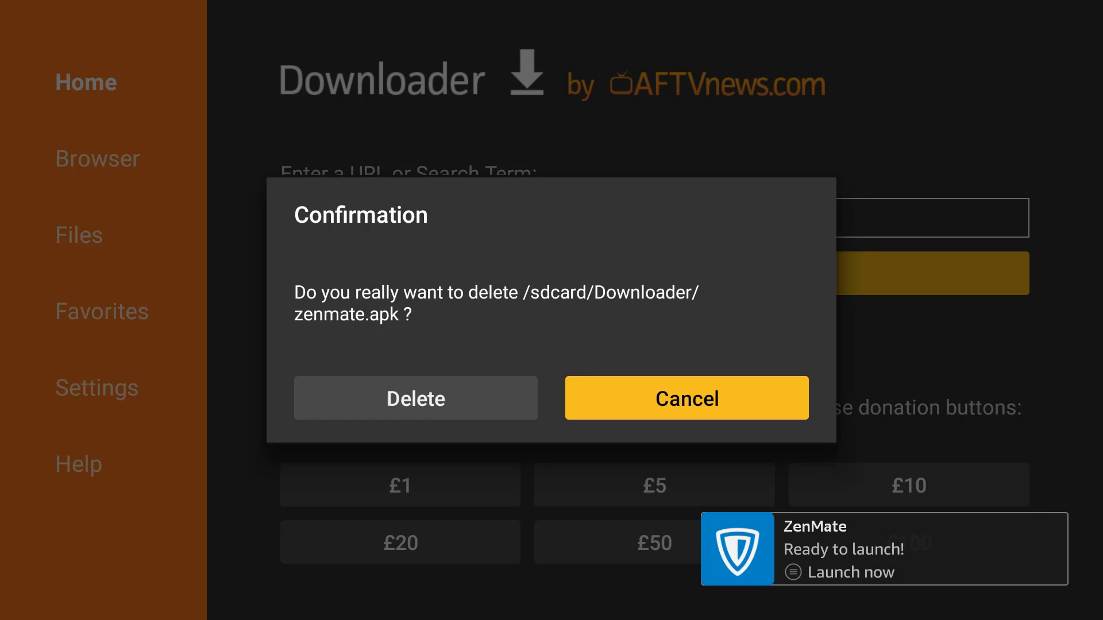
key("Left")
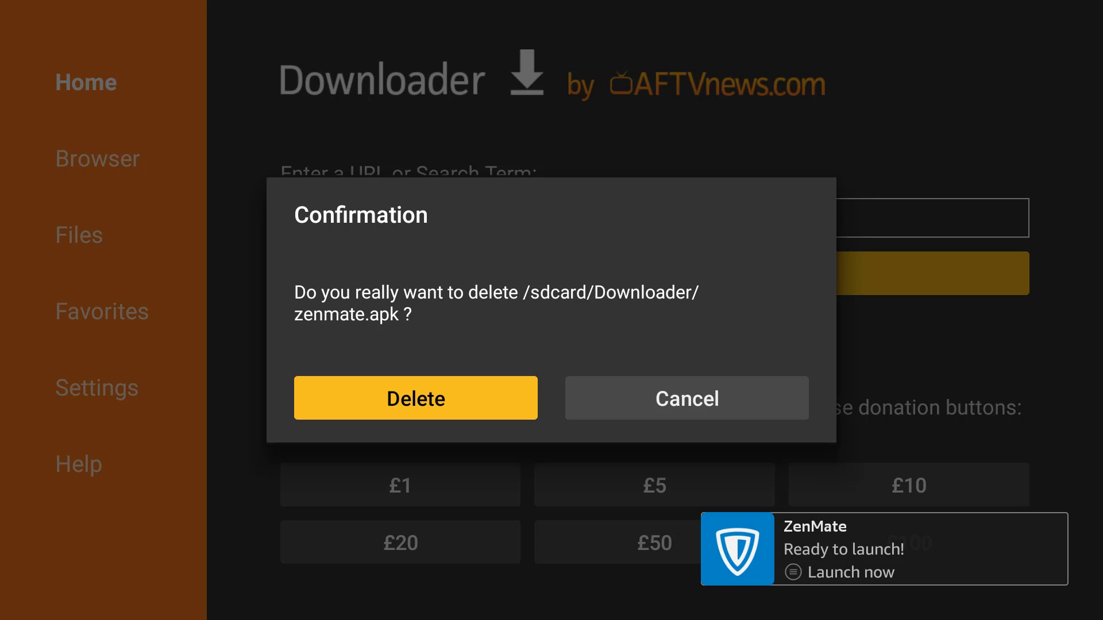
key("Menu")
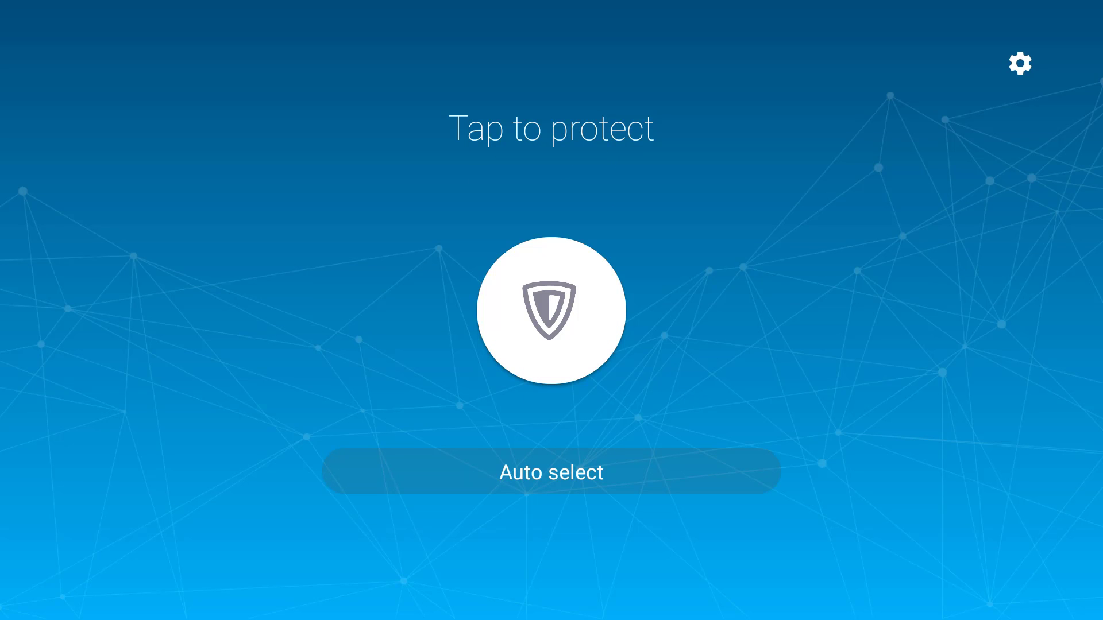
Step: Open ZenMate's Settings and toggle anonymous usage data on and back off
key("Return")
key("Up")
key("Return")
key("Up")
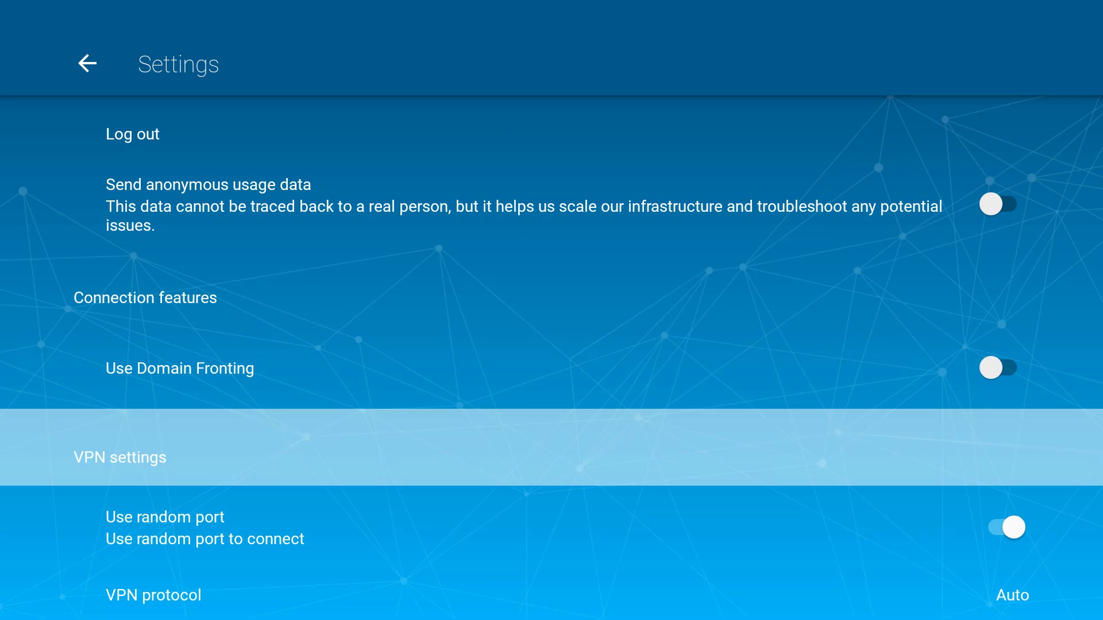
key("Up")
key("Up")
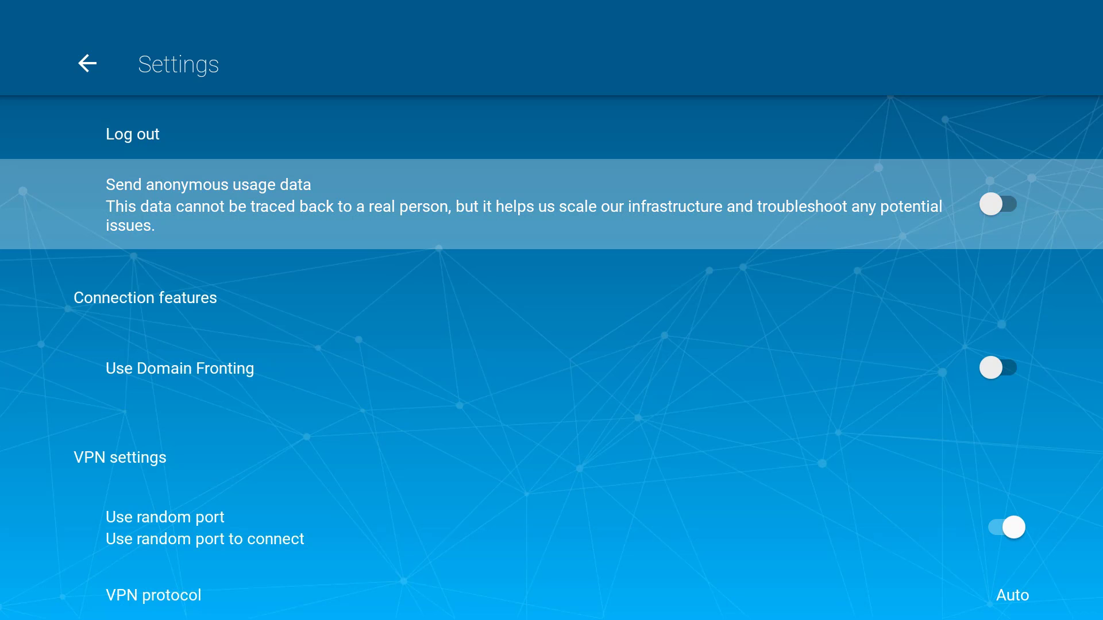
key("Return")
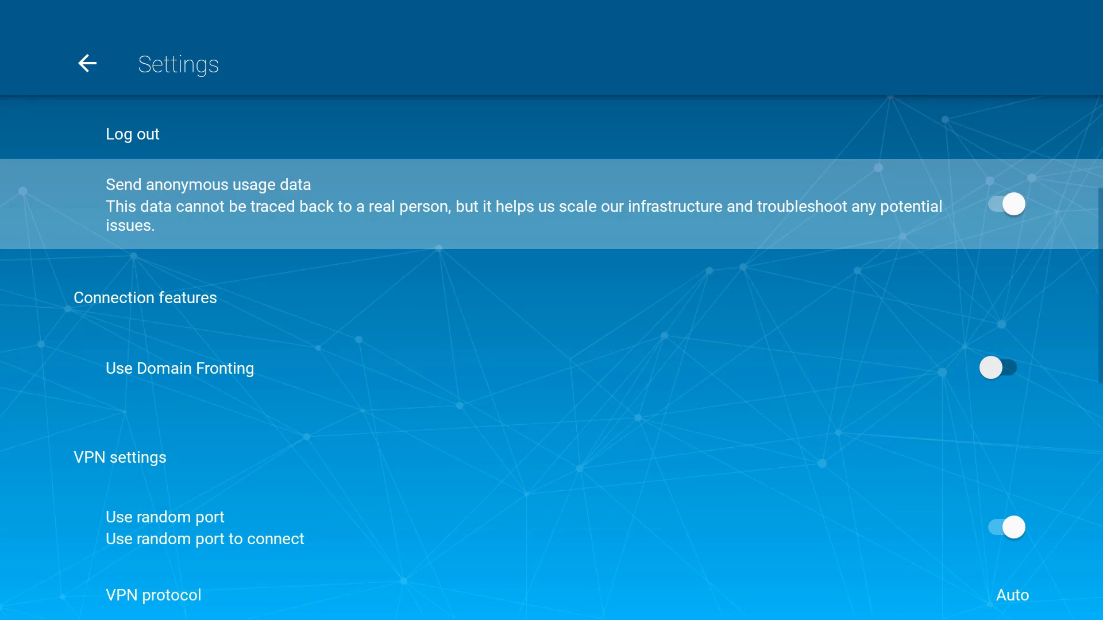
key("Return")
Step: Change the VPN protocol from Auto to WireGuard®, giving UDP transport mode
key("Down")
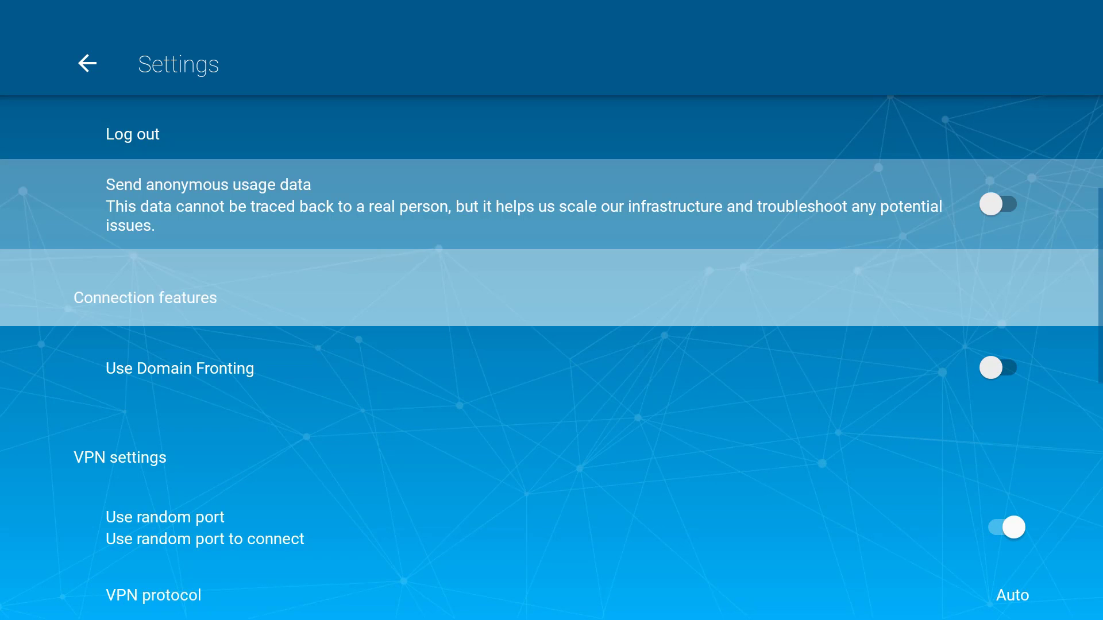
key("Down")
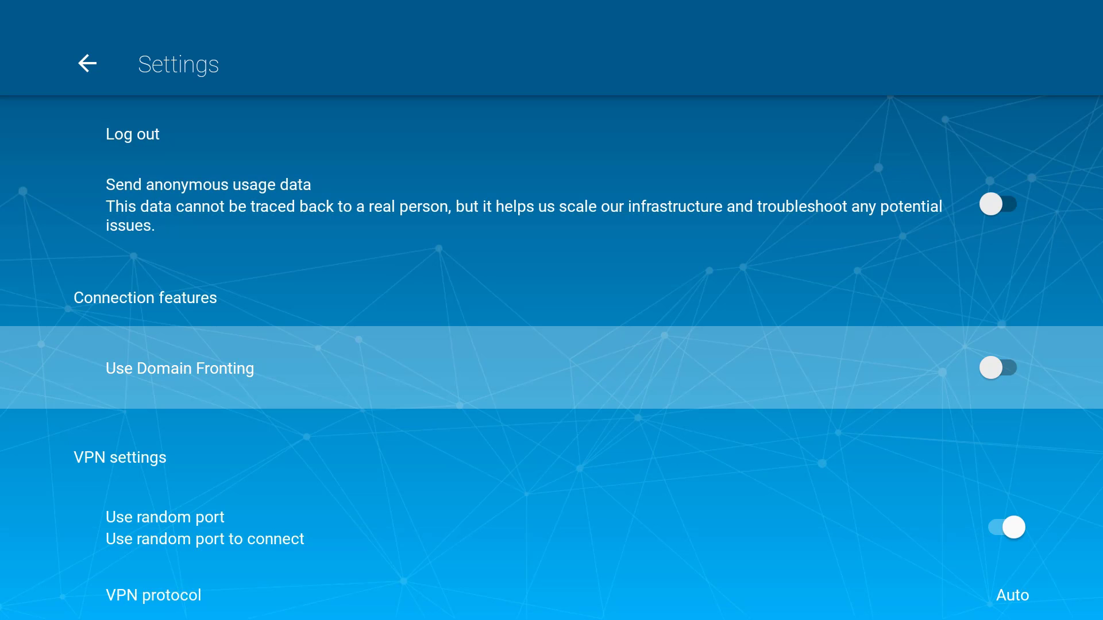
key("Down")
key("Down")
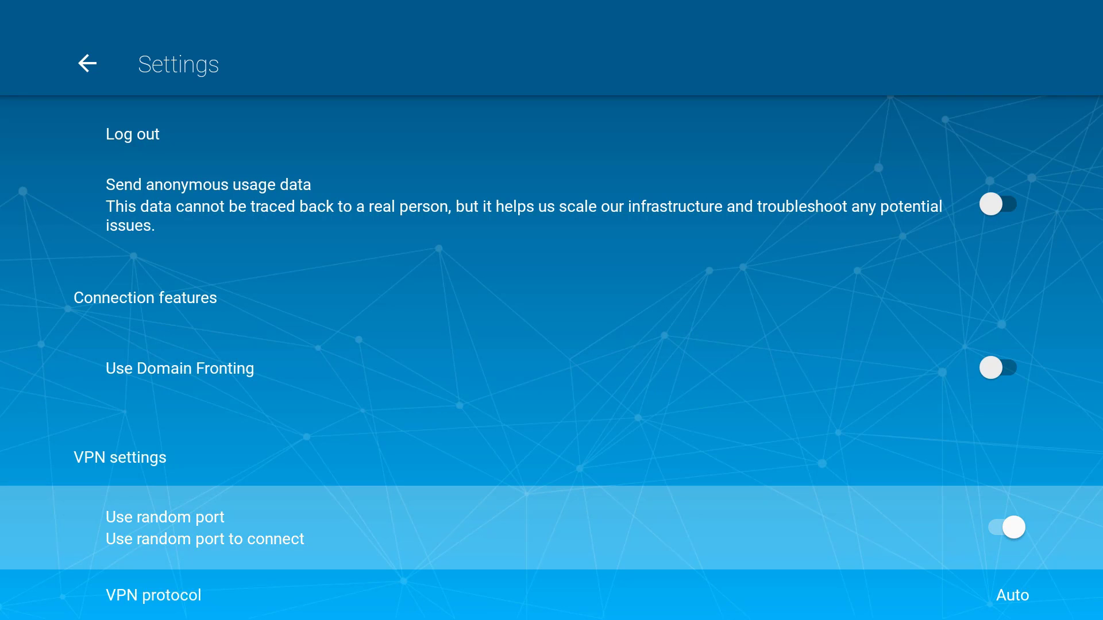
key("Down")
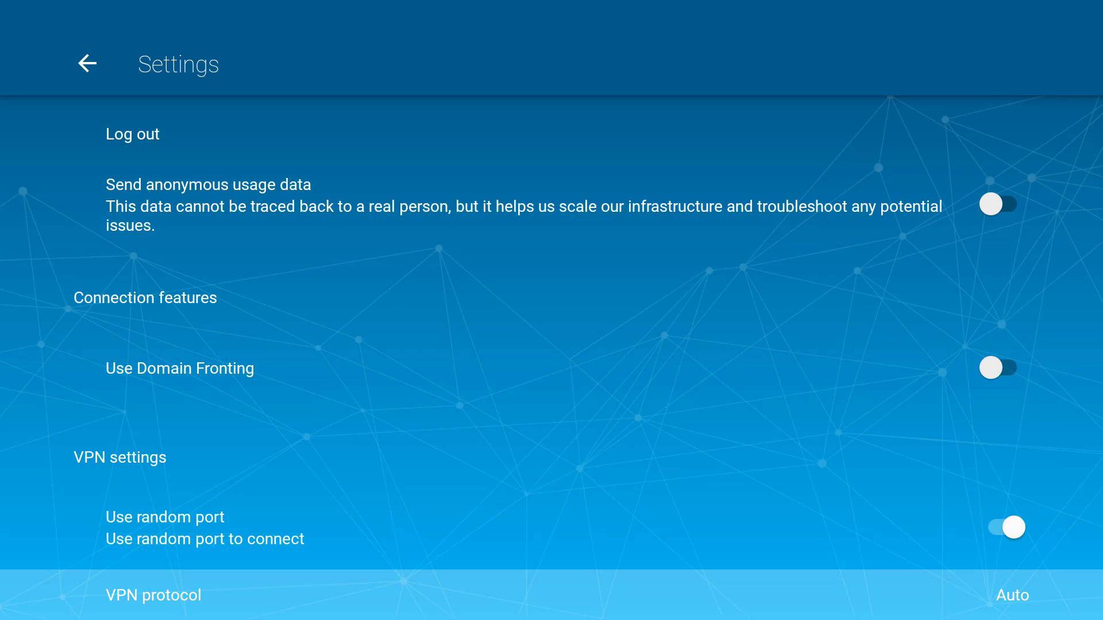
key("Down")
key("Down")
key("Down")
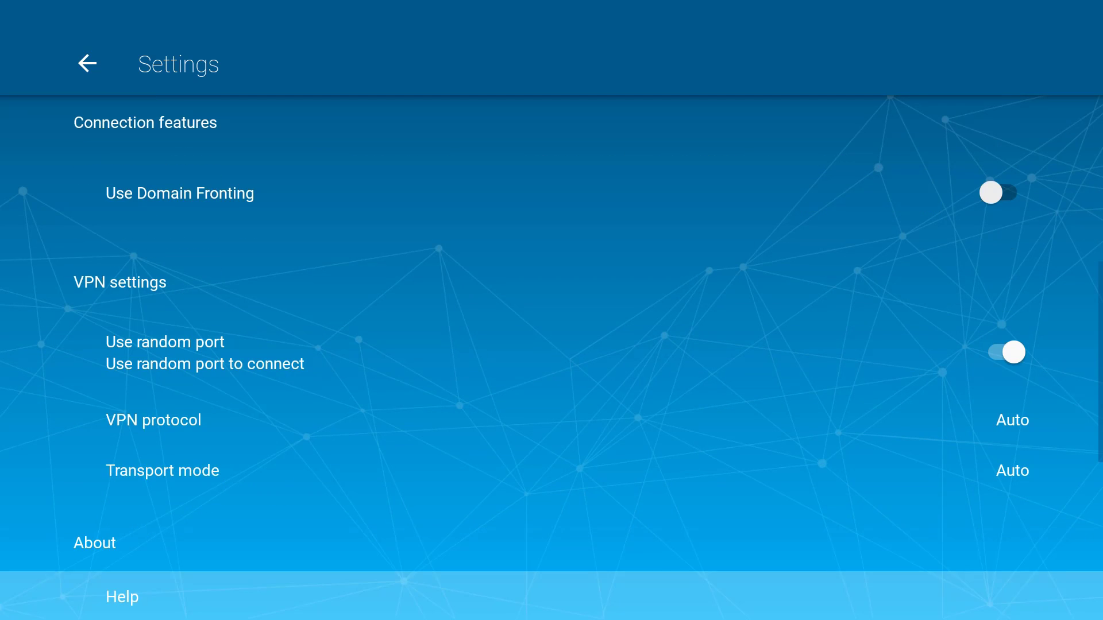
key("Up")
key("Up")
key("Up")
key("Return")
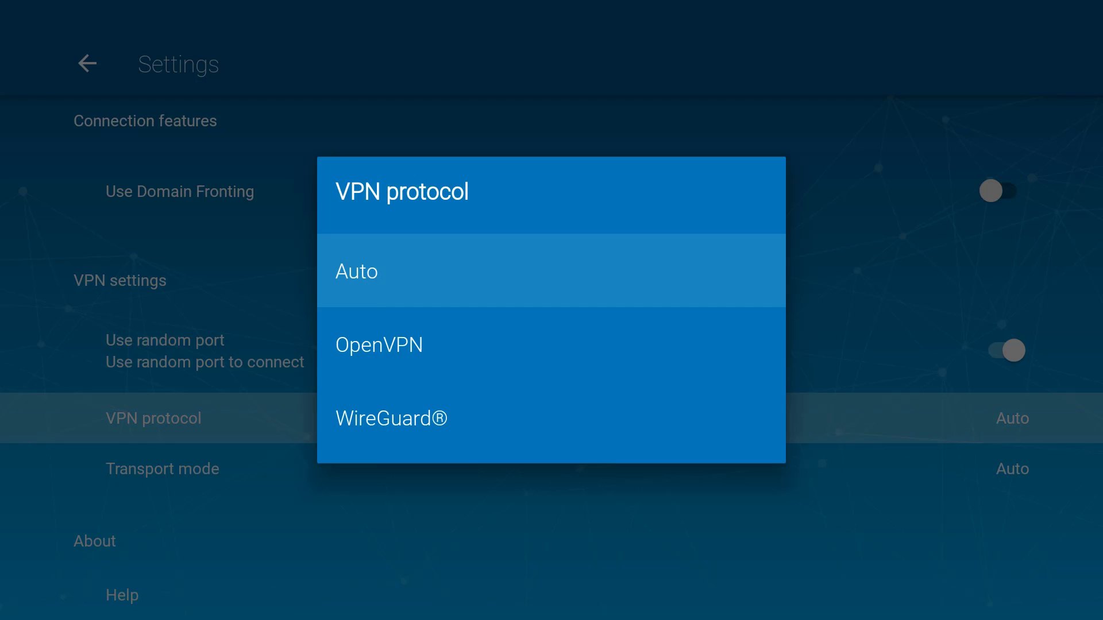
key("Down")
key("Down")
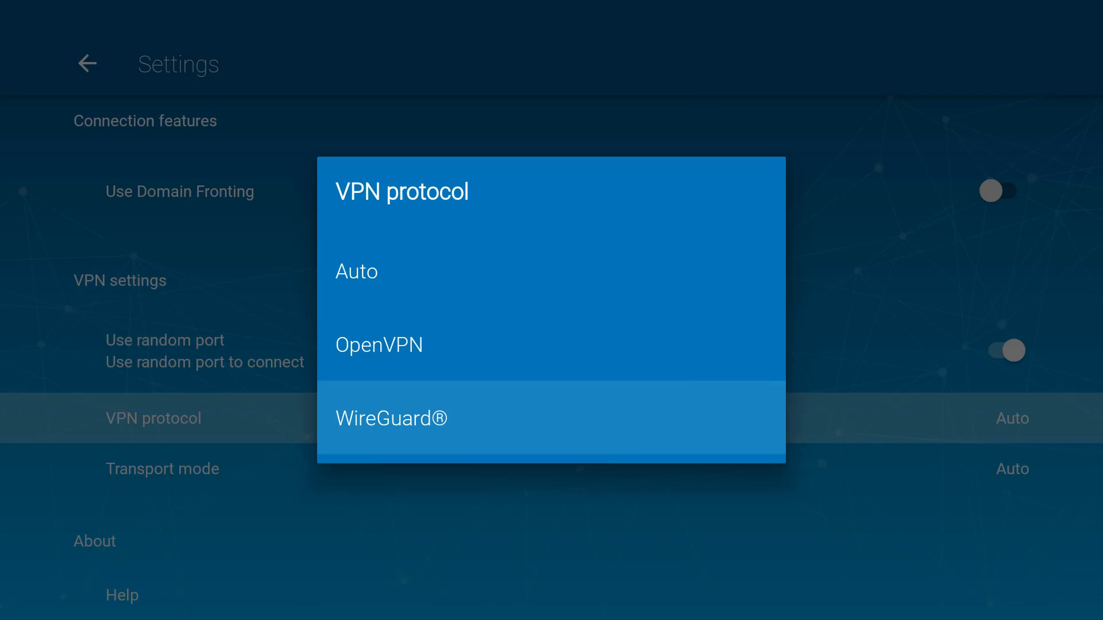
key("Return")
key("Up")
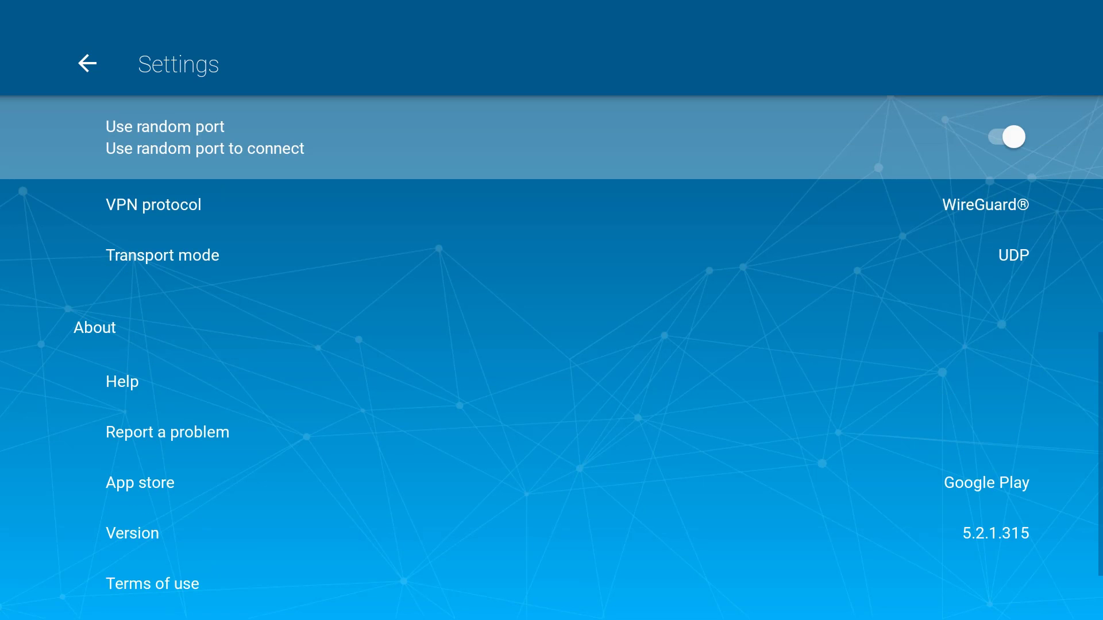
Step: Connect to Toronto, Canada over WireGuard® from the protect screen, then disconnect
key("Escape")
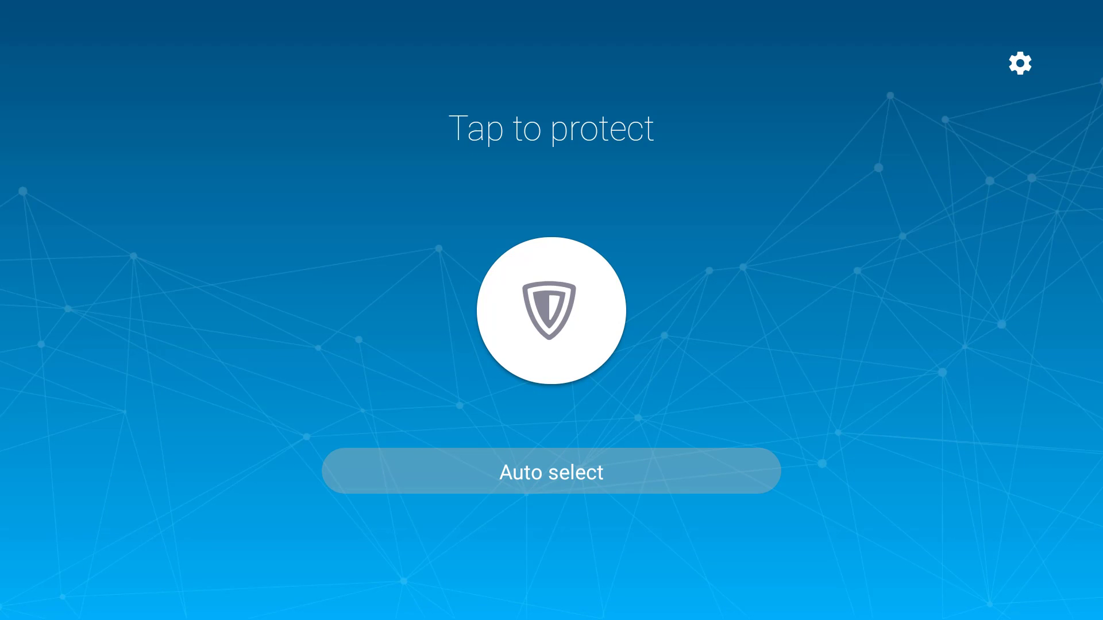
key("Return")
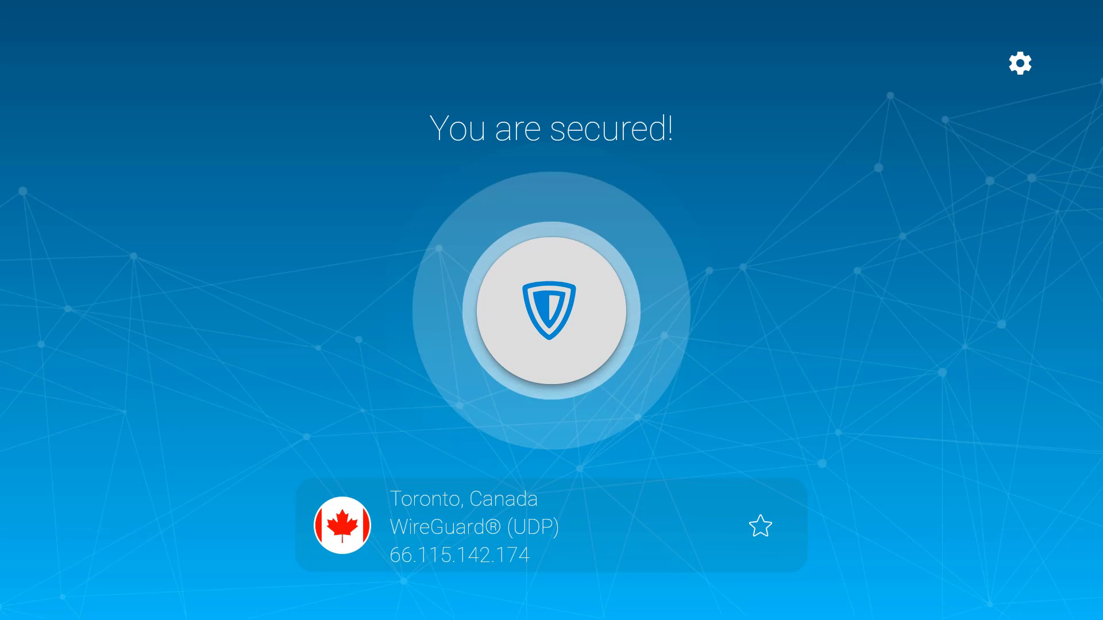
key("Return")
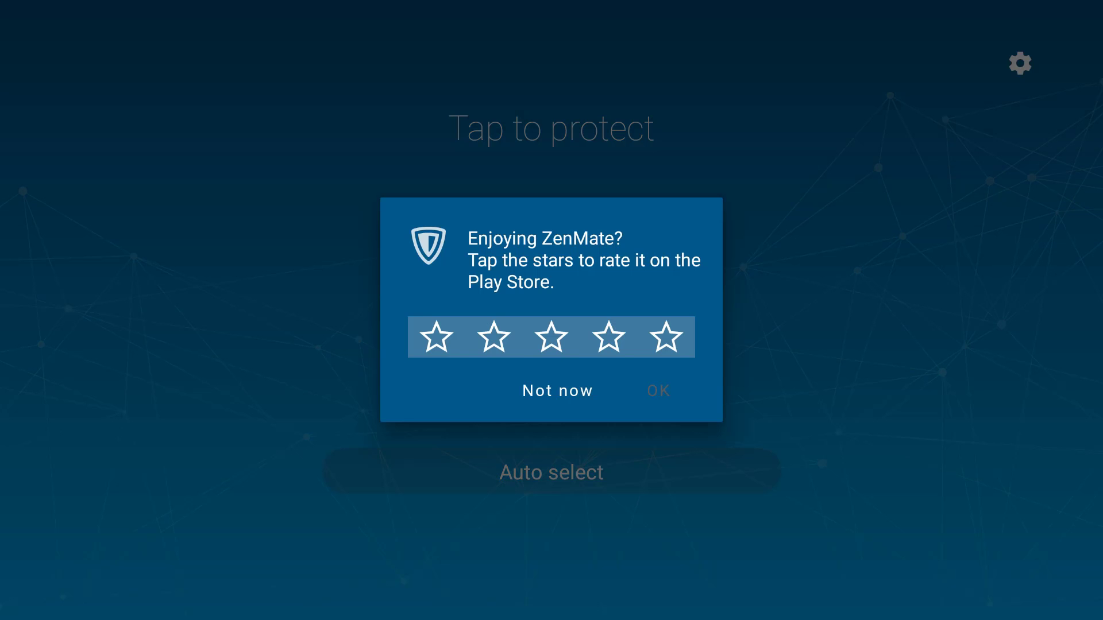
Step: Decline the rating request with Not now and open the server list via Auto select
key("Down")
key("Return")
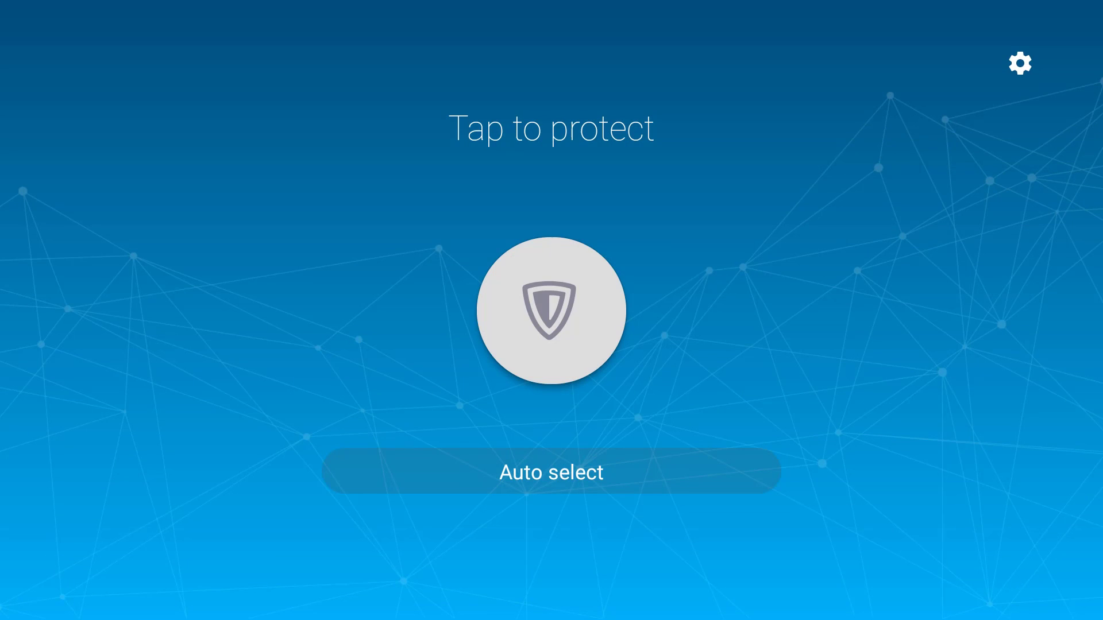
key("Down")
key("Return")
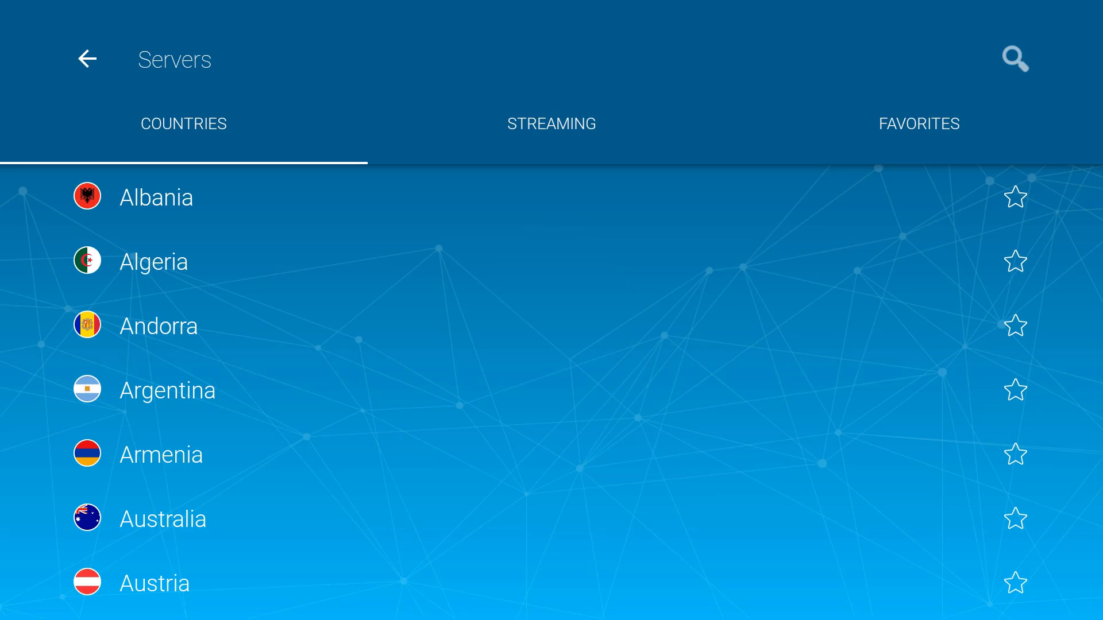
Step: Scroll the COUNTRIES list from Australia down to Vietnam and back to the top
key("Down")
key("Down")
key("Down")
key("Down")
key("Down")
key("Down")
key("Down")
key("Down")
key("Down")
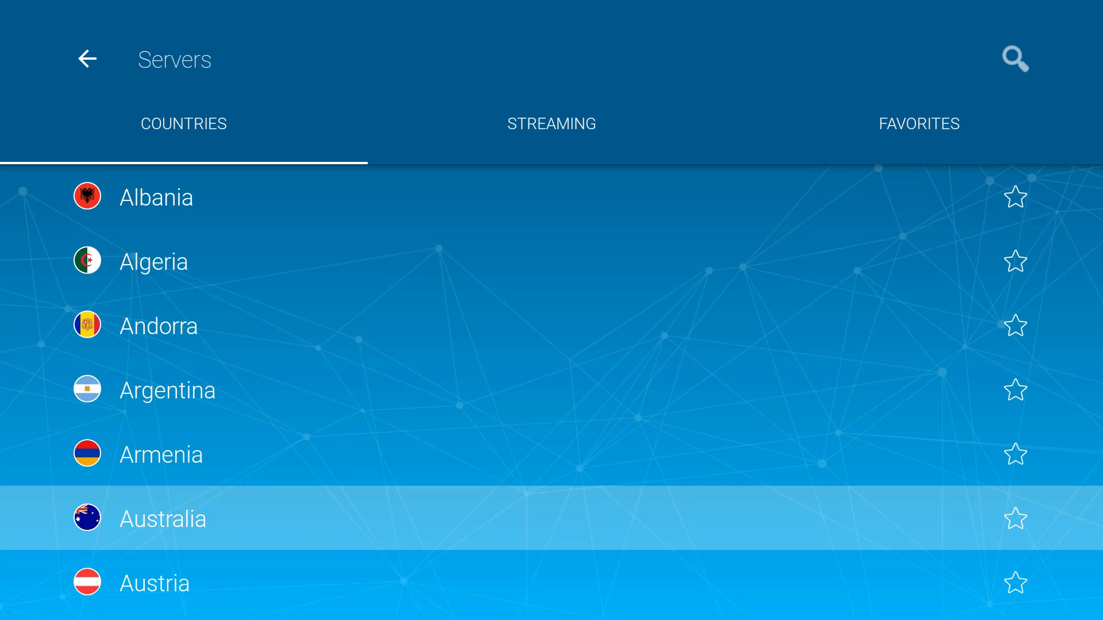
key("Down")
key("Down")
key("Down")
key("Down")
key("Down")
key("Down")
key("Down")
key("Down")
key("Down")
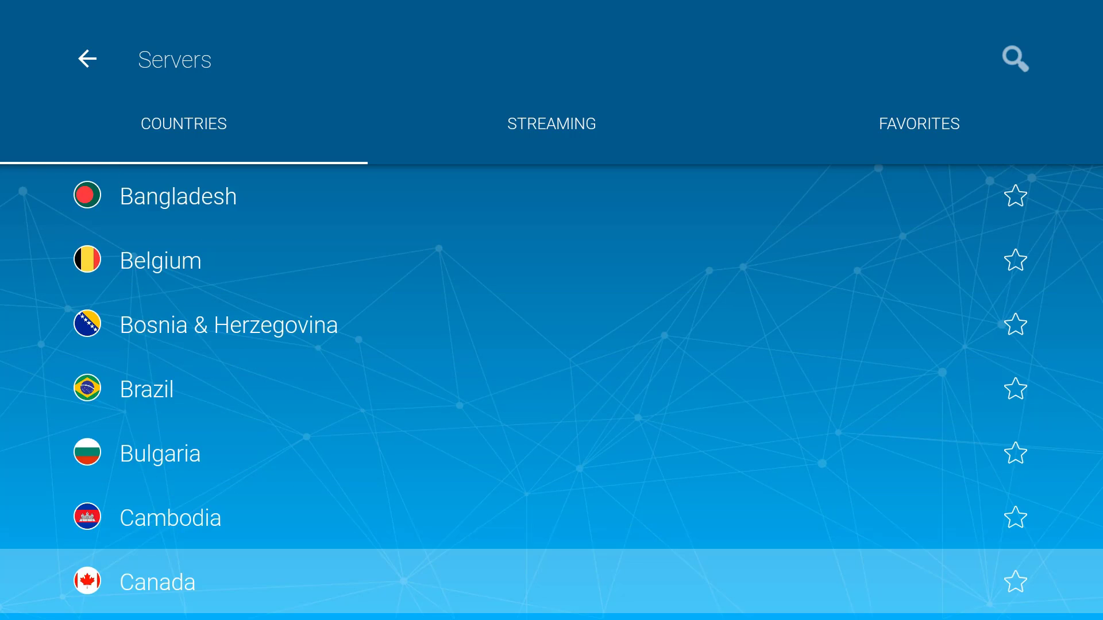
key("Down")
key("Down")
key("Down")
key("Down")
key("Down")
key("Down")
key("Down")
key("Down")
key("Down")
key("Down")
key("Down")
key("Down")
key("Down")
key("Down")
key("Down")
key("Down")
key("Down")
key("Down")
key("Down")
key("Down")
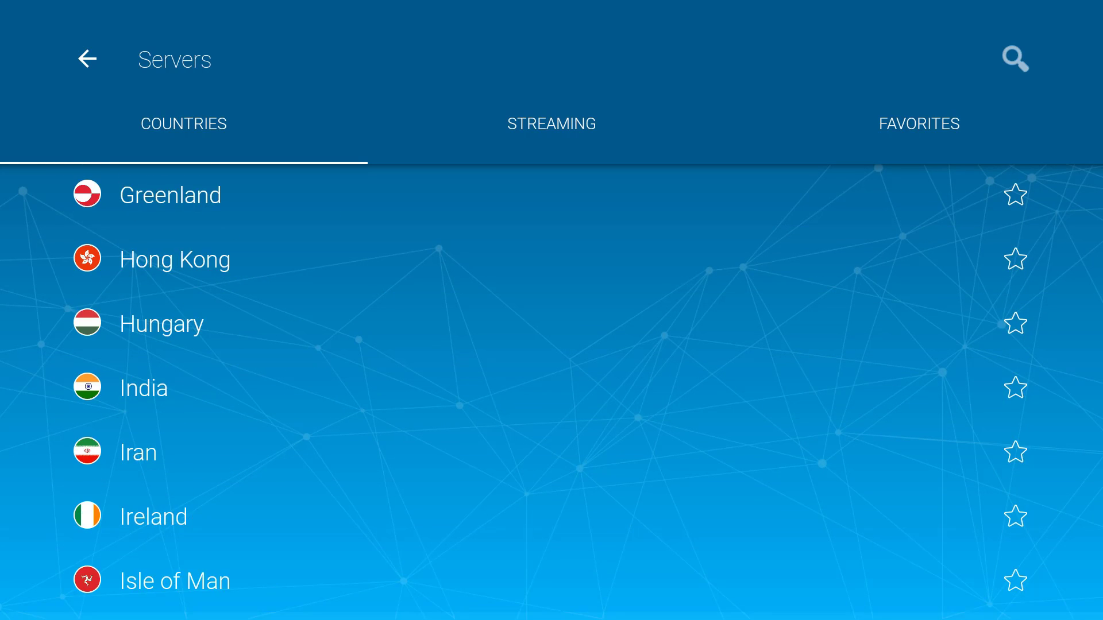
key("Down")
key("Down")
key("Down")
key("Down")
key("Down")
key("Down")
key("Down")
key("Down")
key("Down")
key("Down")
key("Down")
key("Down")
key("Down")
key("Down")
key("Down")
key("Down")
key("Down")
key("Down")
key("Down")
key("Down")
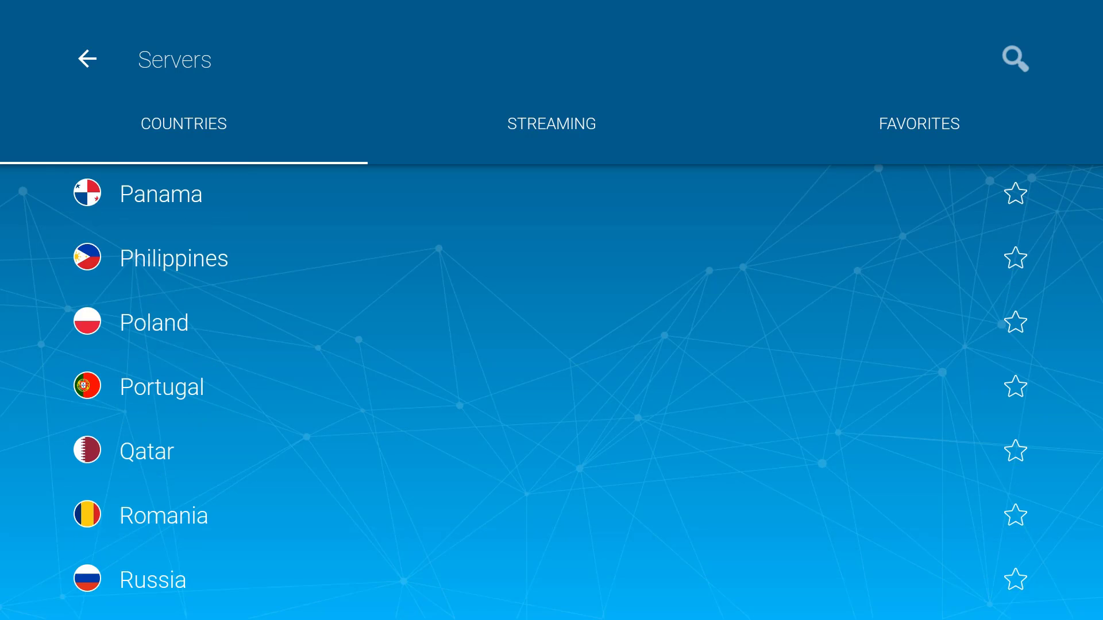
key("Down")
key("Down")
key("Down")
key("Down")
key("Down")
key("Down")
key("Down")
key("Down")
key("Down")
key("Down")
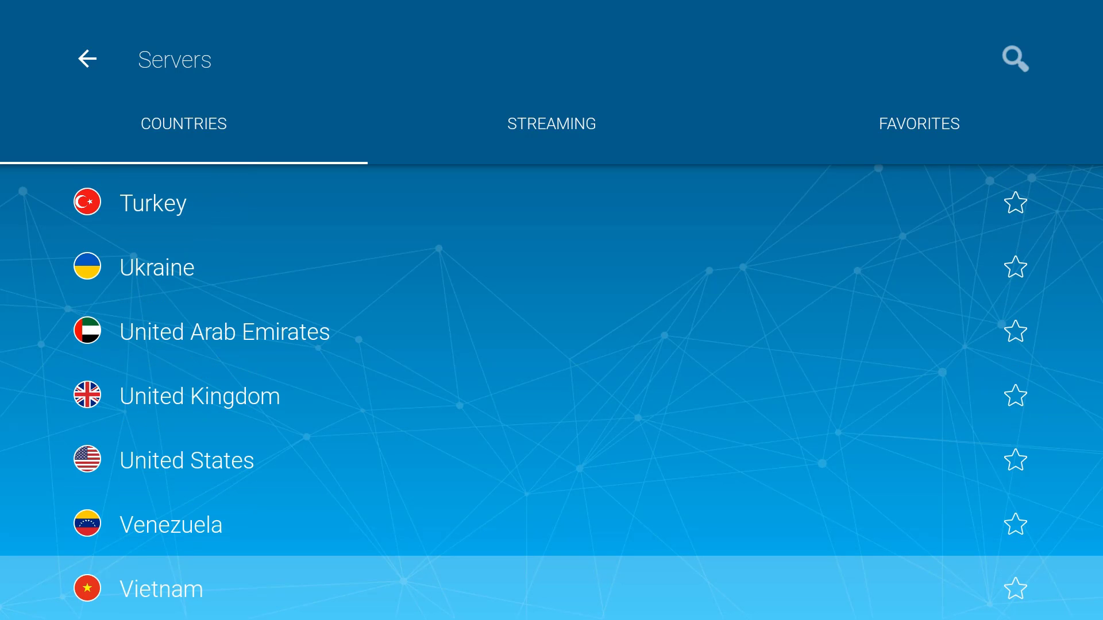
key("Right")
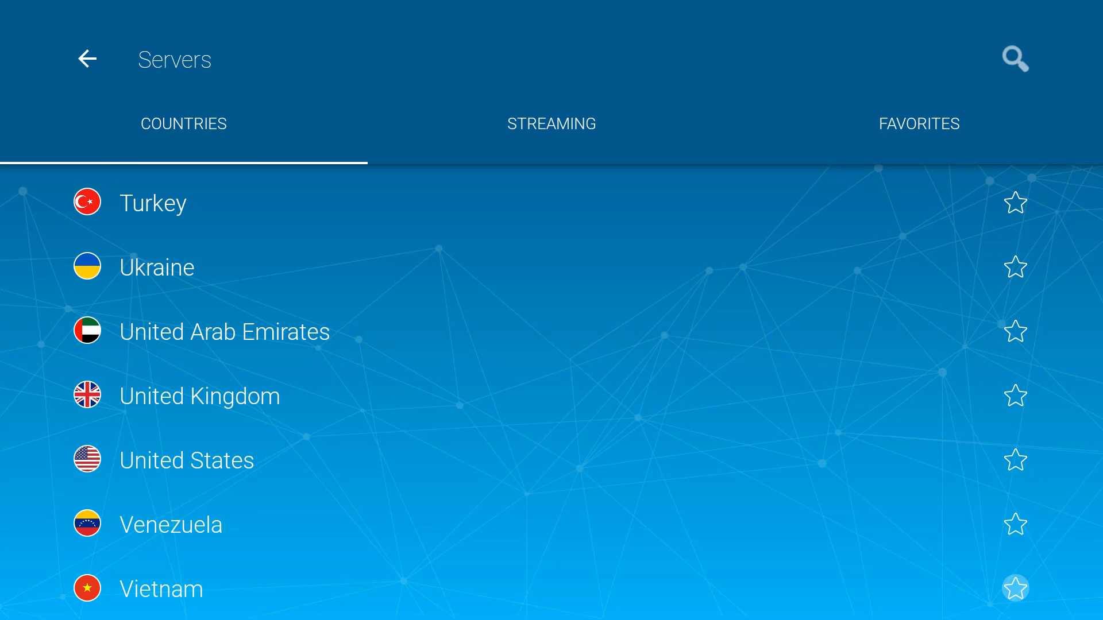
key("Up")
key("Up")
key("Up")
key("Left")
key("Up")
key("Up")
key("Up")
key("Up")
key("Up")
key("Up")
key("Up")
key("Up")
key("Up")
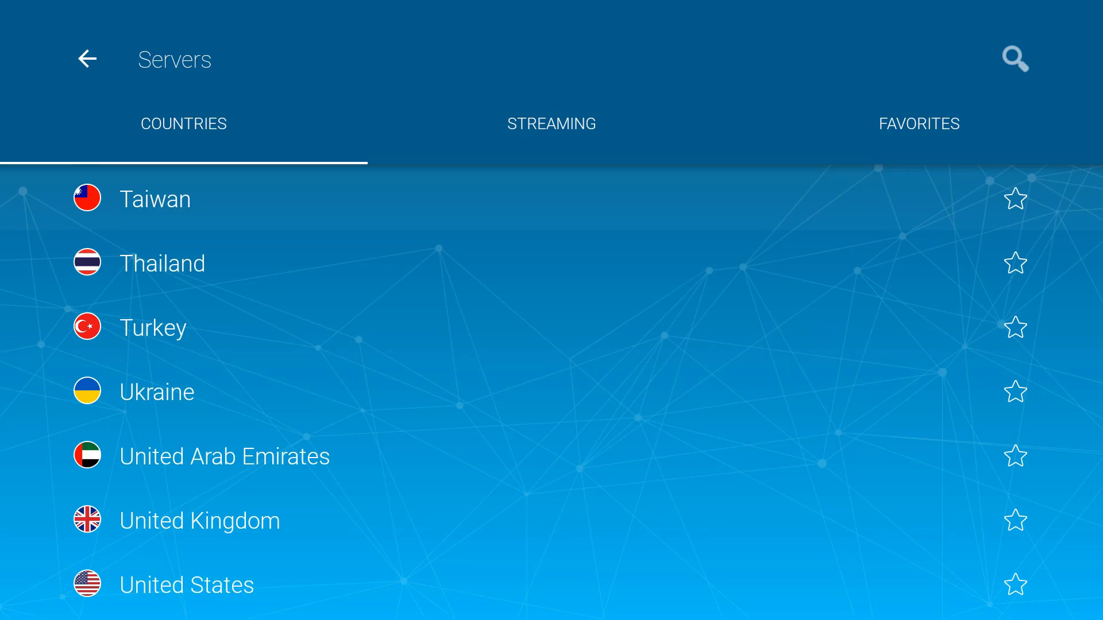
key("Up")
key("Up")
key("Up")
key("Up")
key("Up")
key("Up")
key("Up")
key("Up")
key("Up")
key("Up")
key("Up")
key("Up")
key("Up")
key("Up")
key("Up")
key("Up")
key("Up")
key("Up")
key("Up")
key("Up")
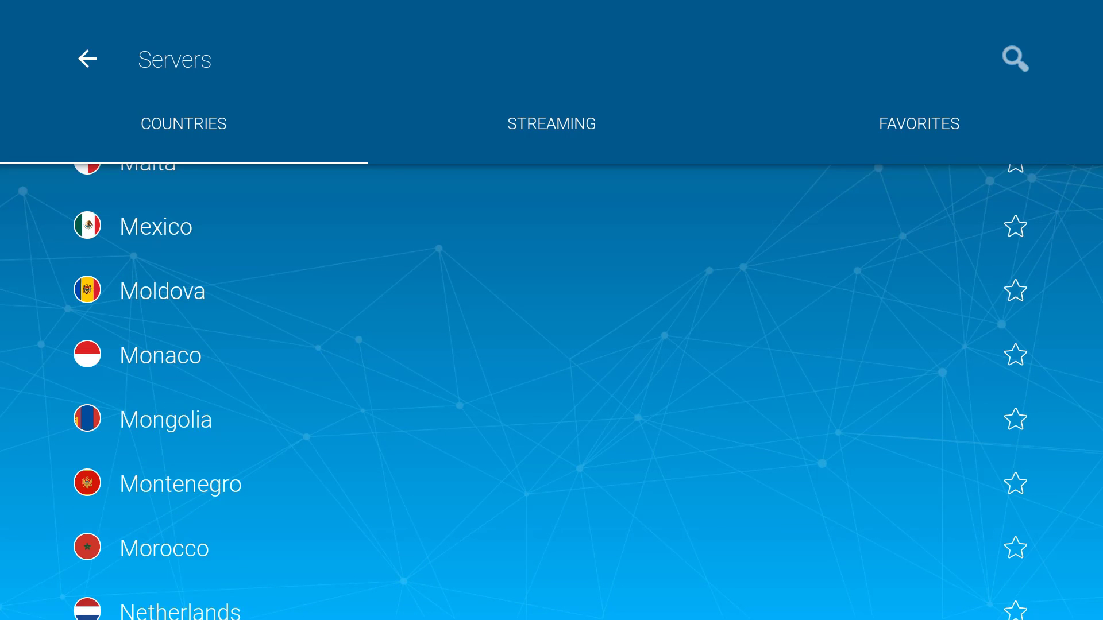
key("Up")
key("Up")
key("Up")
key("Up")
key("Up")
key("Up")
key("Up")
key("Up")
key("Up")
key("Up")
key("Up")
key("Up")
key("Up")
key("Up")
key("Up")
key("Up")
key("Up")
key("Up")
key("Up")
key("Up")
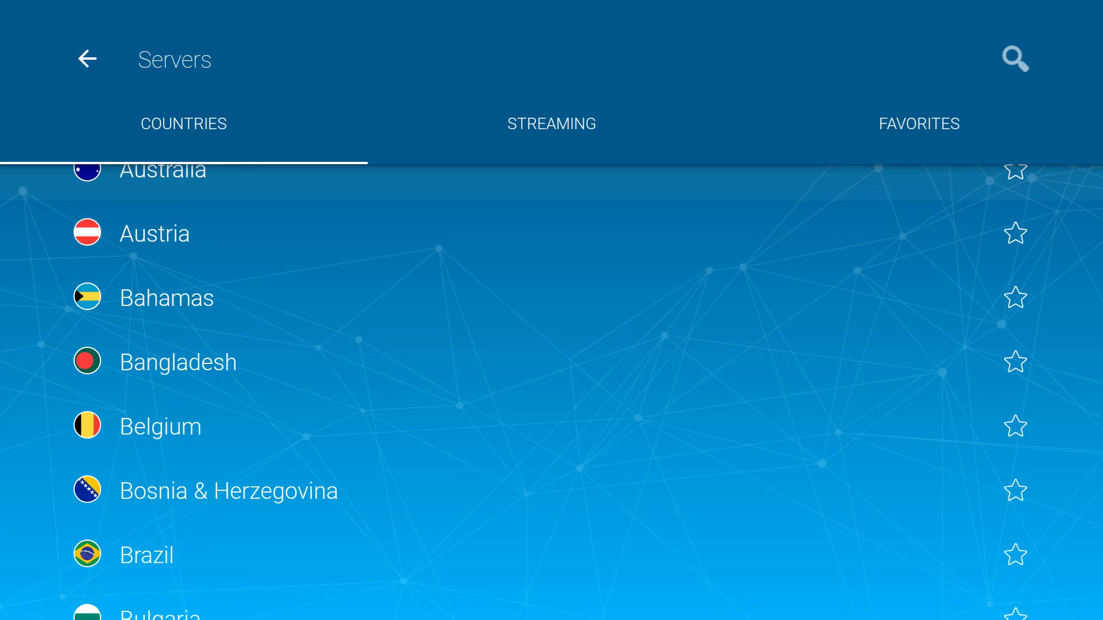
Step: On the STREAMING list, connect to the United Kingdom server optimized for Netflix UK
key("Down")
key("Right")
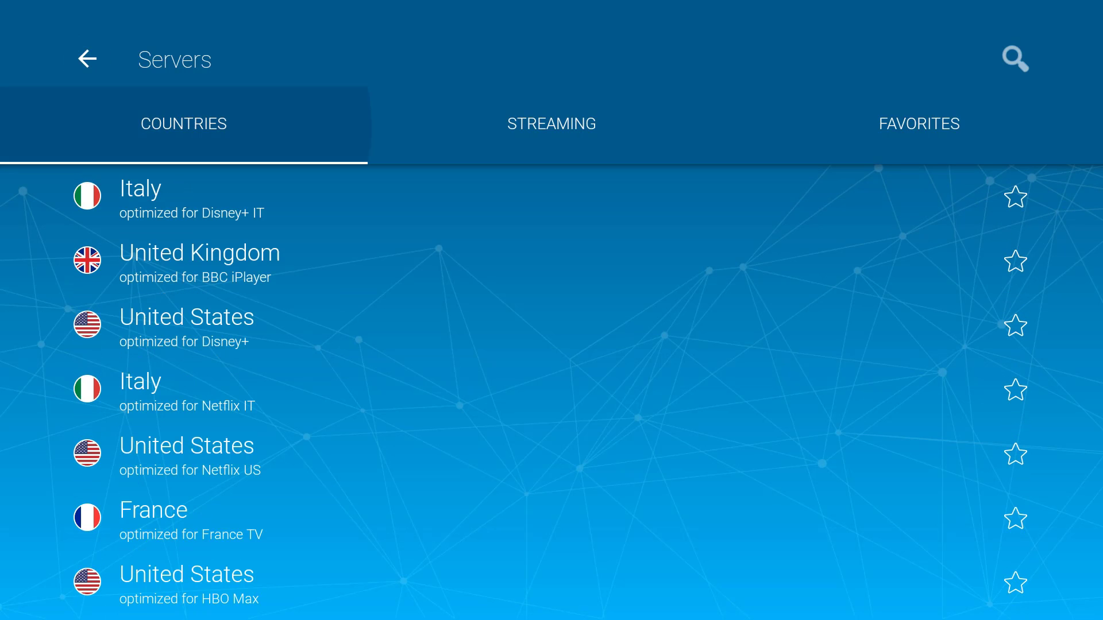
key("Down")
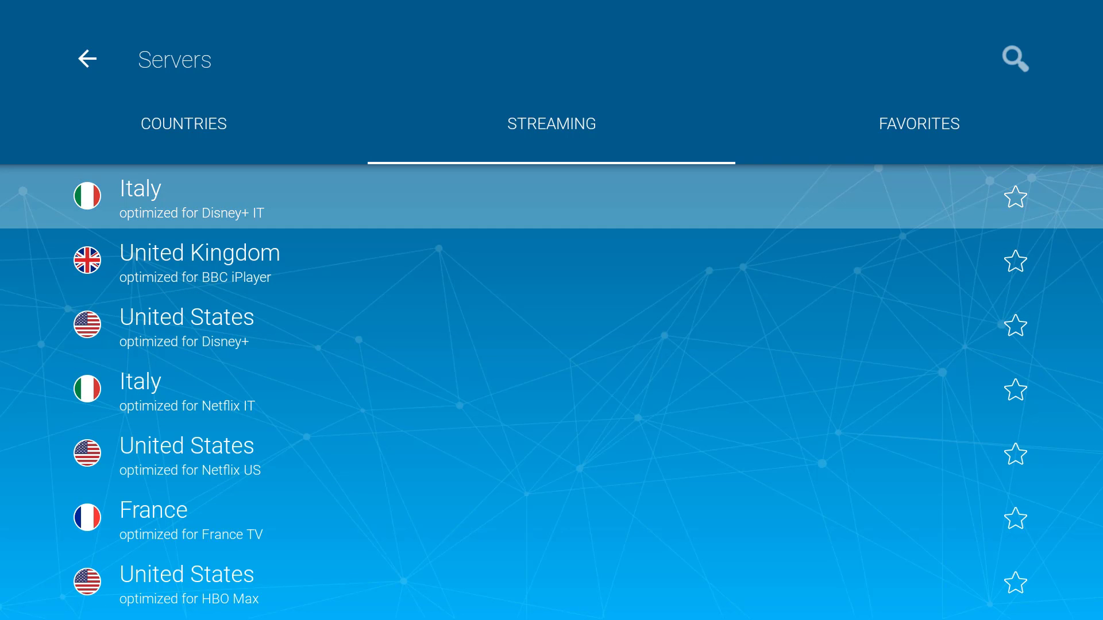
key("Down")
key("Down")
key("Down")
key("Down")
key("Down")
key("Down")
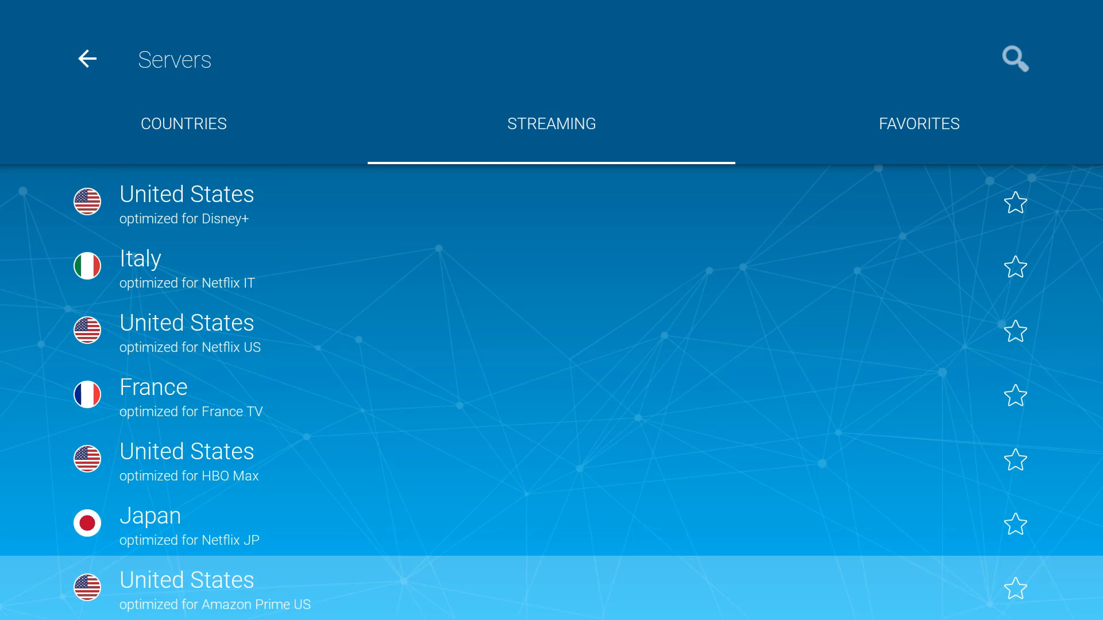
key("Down")
key("Down")
key("Down")
key("Down")
key("Down")
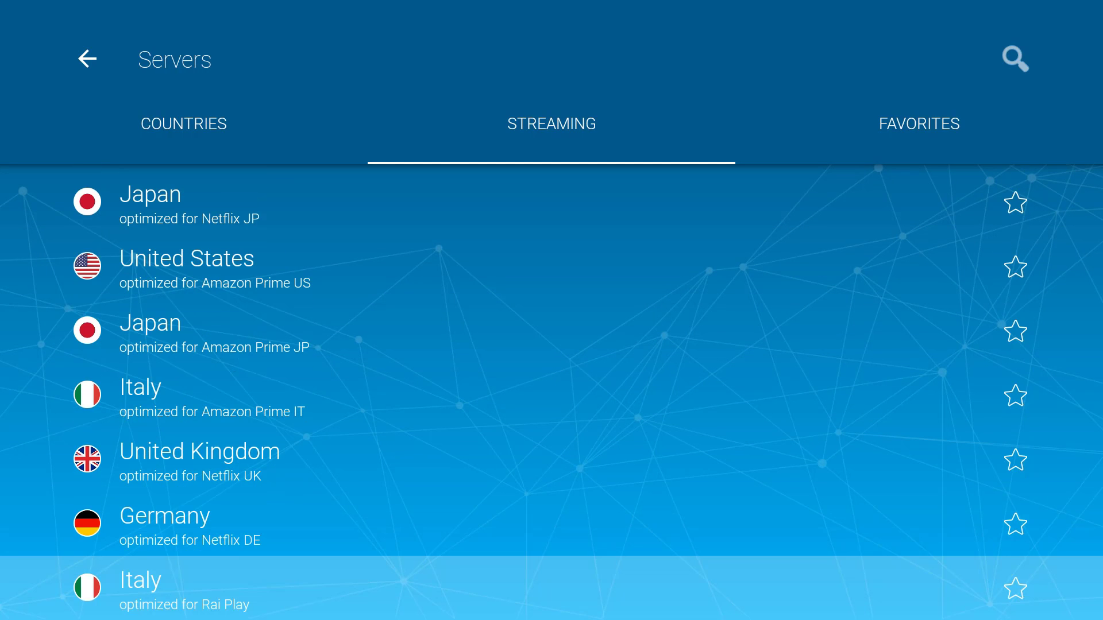
key("Up")
key("Up")
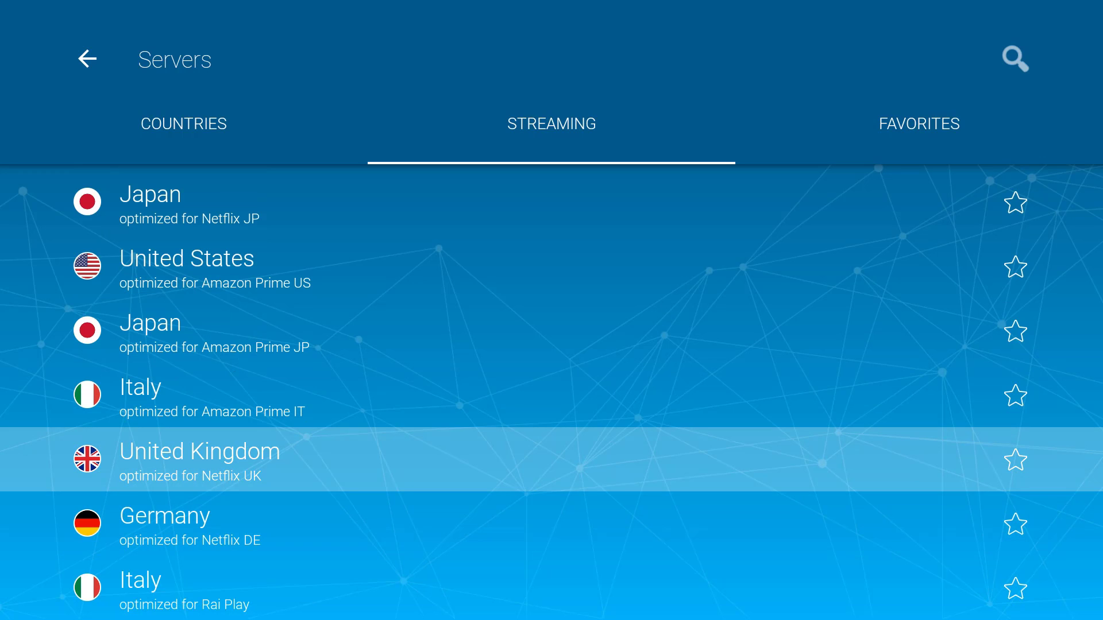
key("Return")
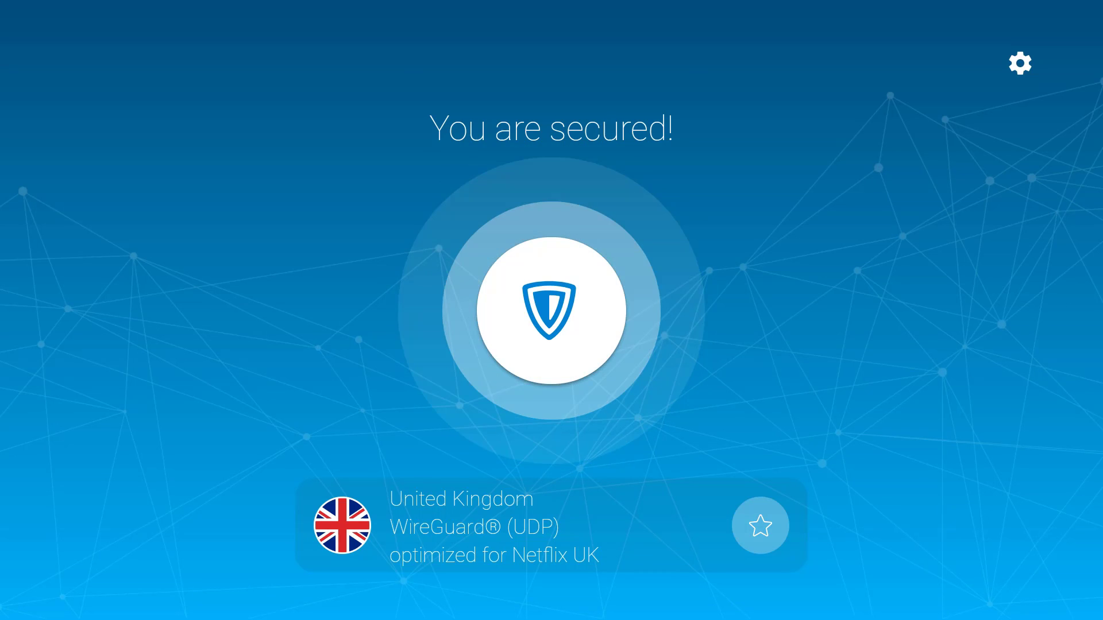
Step: Disconnect the VPN and bring up the server list
key("Up")
key("Return")
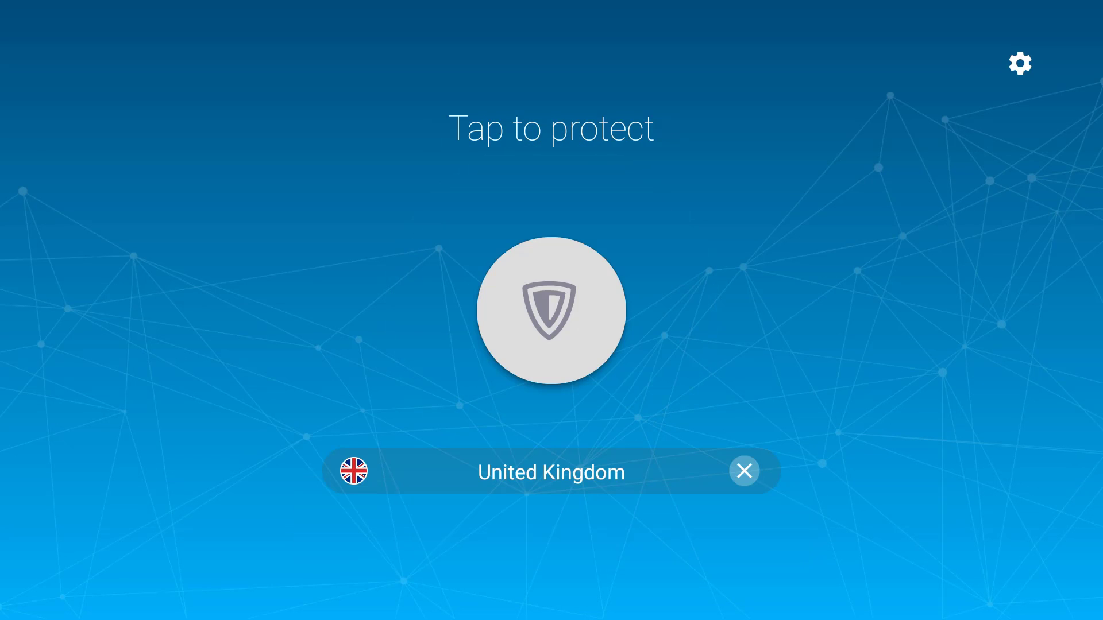
key("Down")
key("Return")
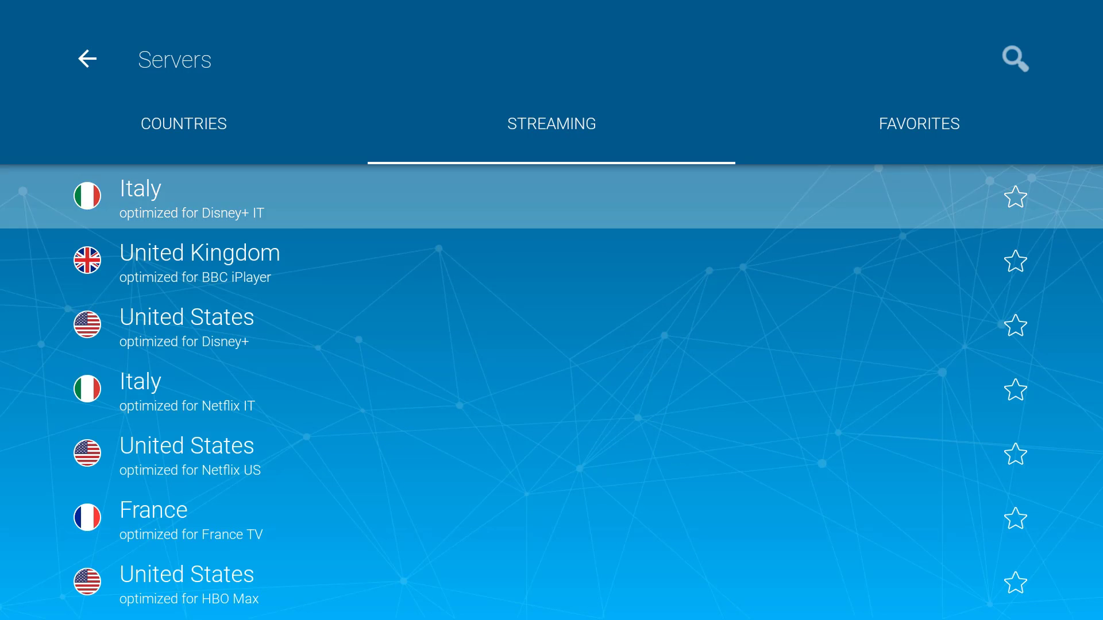
Step: Browse streaming servers from UK BBC iPlayer and Netflix UK to France TV and TF1
key("Down")
key("Down")
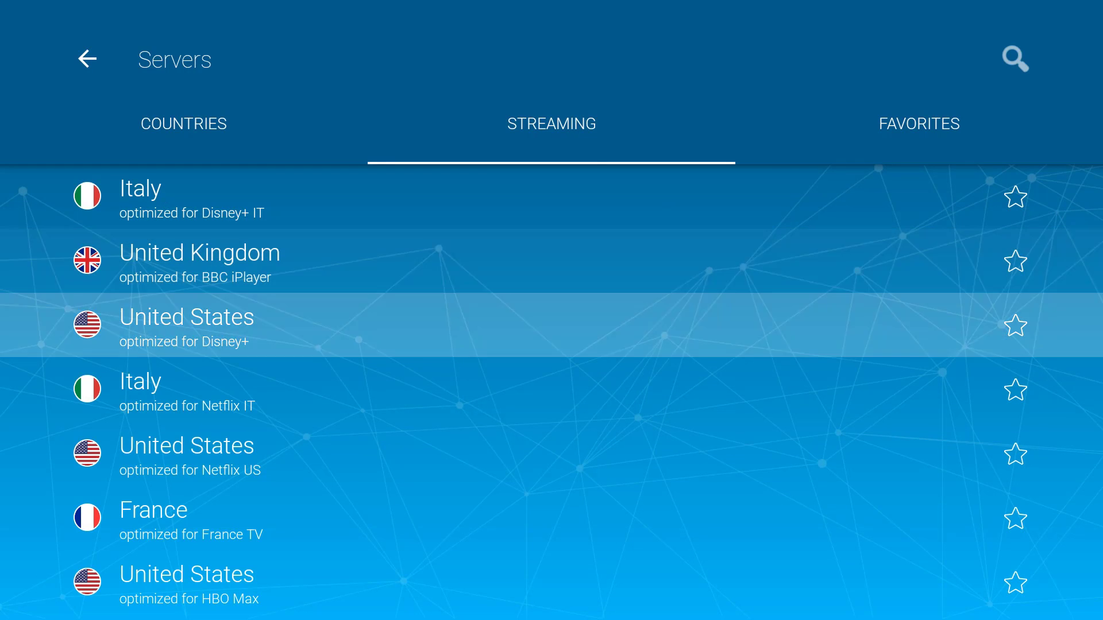
key("Down")
key("Down")
key("Down")
key("Down")
key("Down")
key("Down")
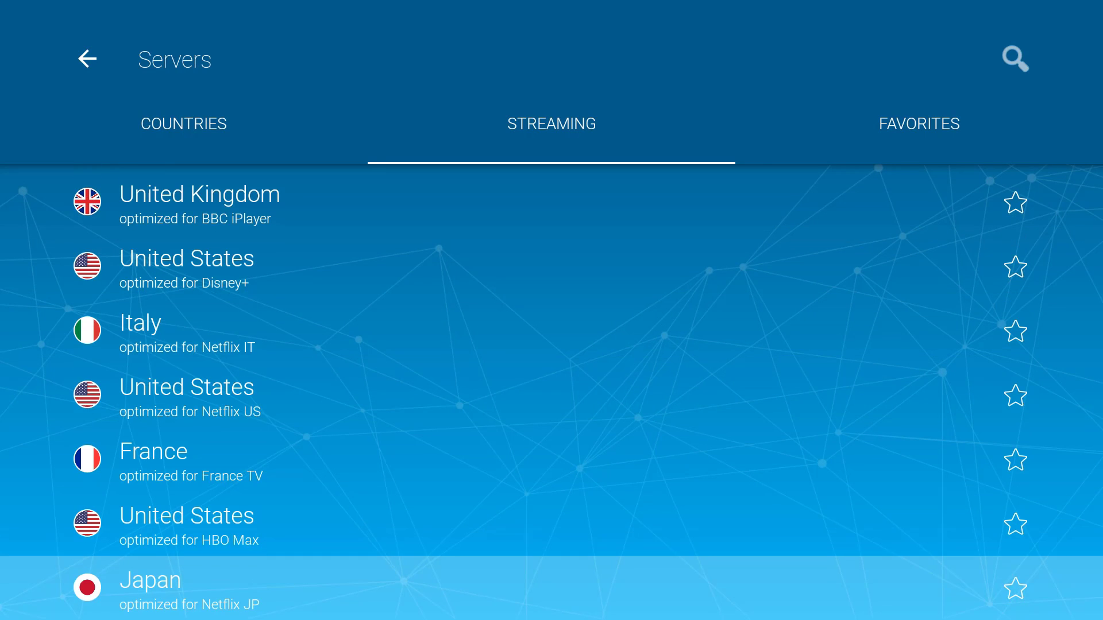
key("Up")
key("Up")
key("Up")
key("Up")
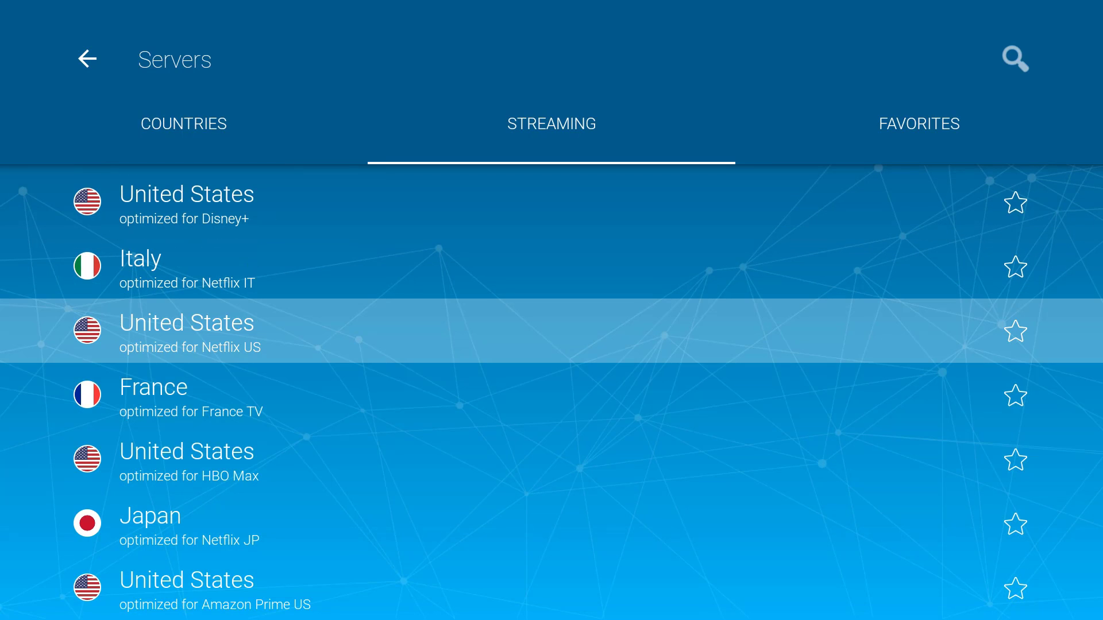
key("Down")
key("Down")
key("Down")
key("Down")
key("Down")
key("Down")
key("Down")
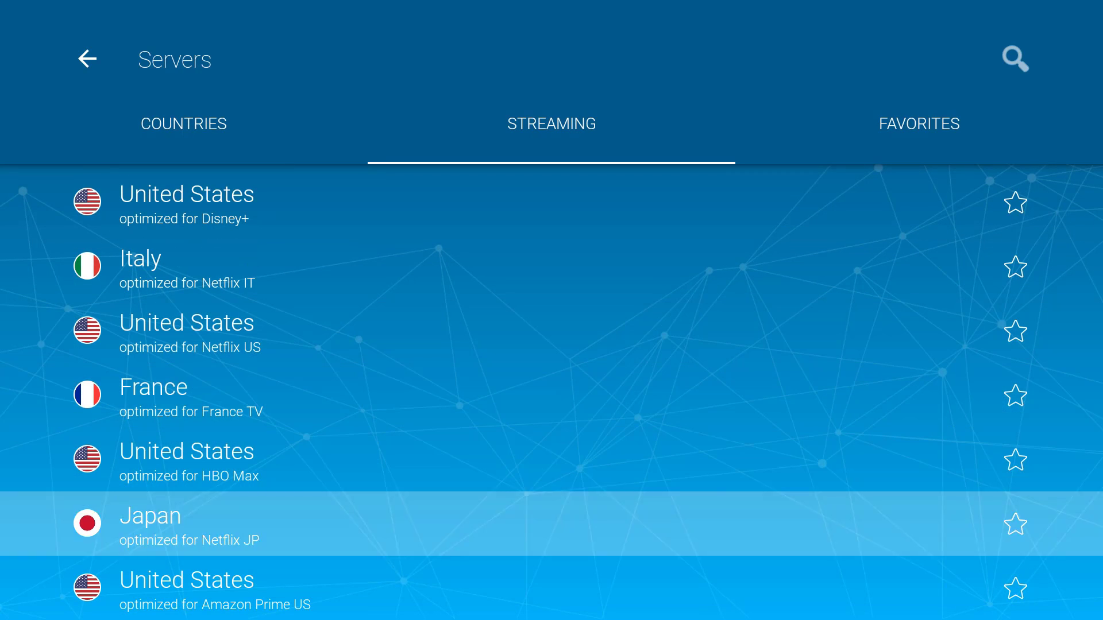
key("Down")
key("Down")
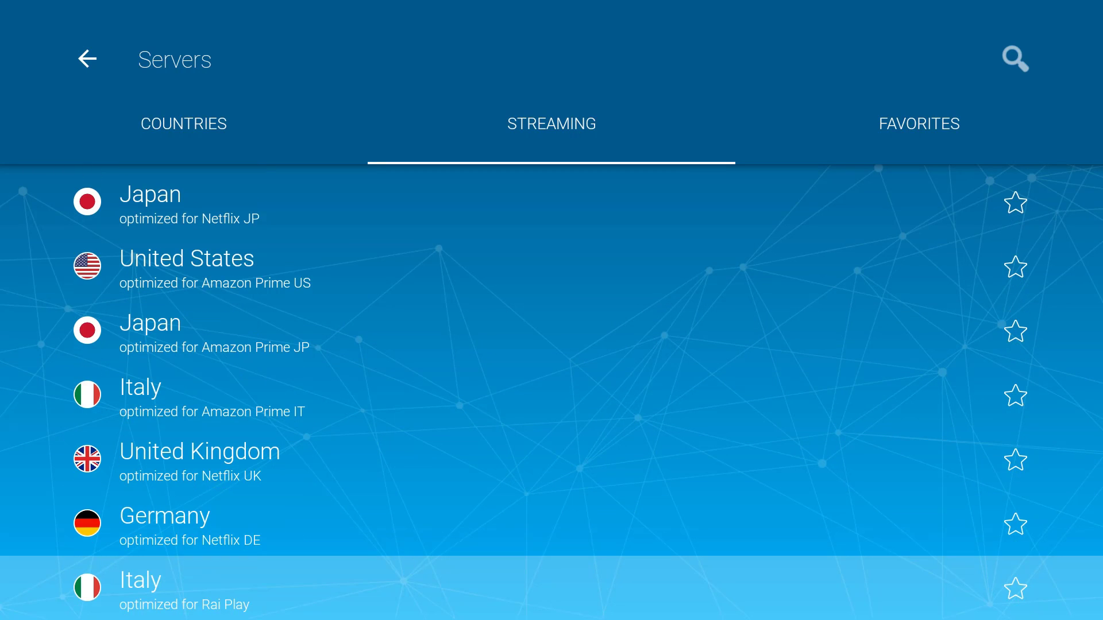
key("Up")
key("Up")
key("Down")
key("Down")
key("Down")
key("Down")
key("Down")
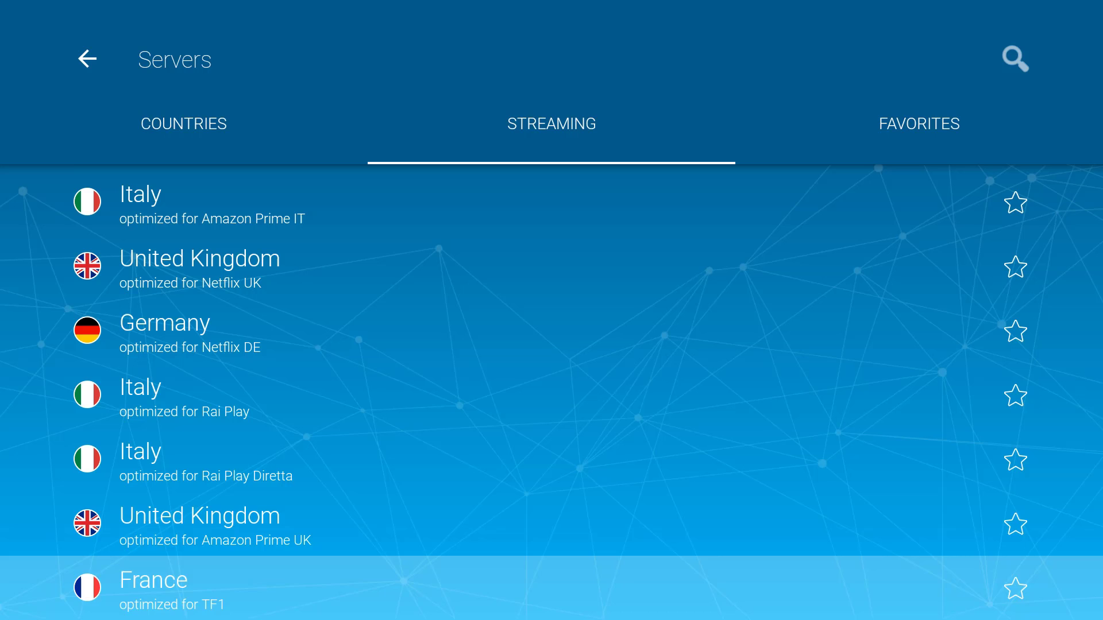
Step: Browse further past UK Amazon Prime, Austria ORF and France Europe1 to Canada CBC
key("Up")
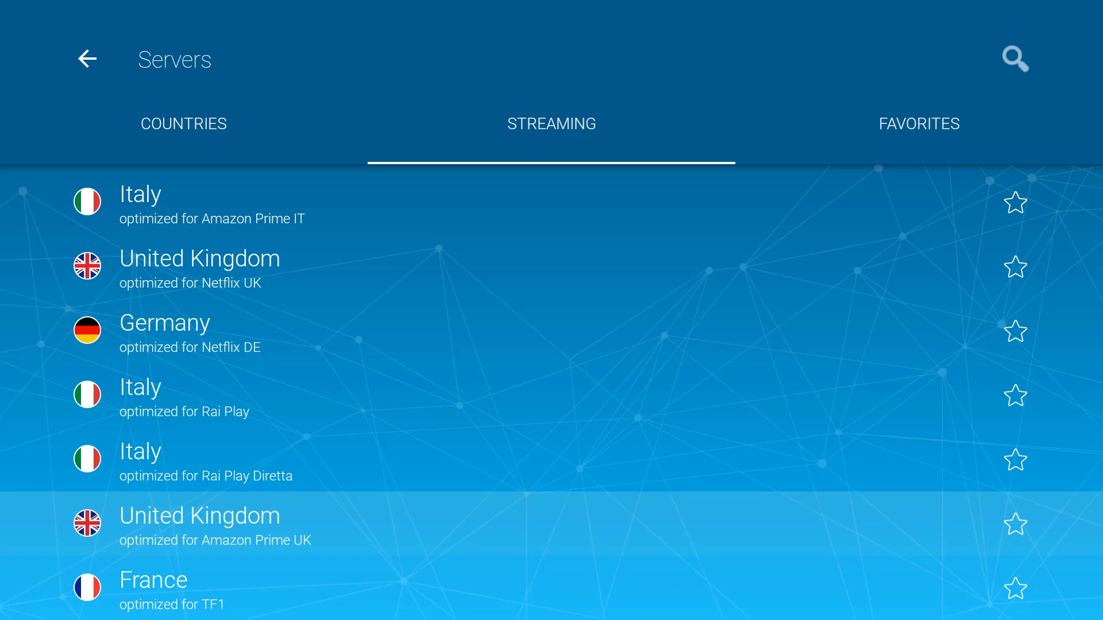
key("Down")
key("Down")
key("Down")
key("Down")
key("Down")
key("Down")
key("Down")
key("Down")
key("Down")
key("Down")
key("Down")
key("Down")
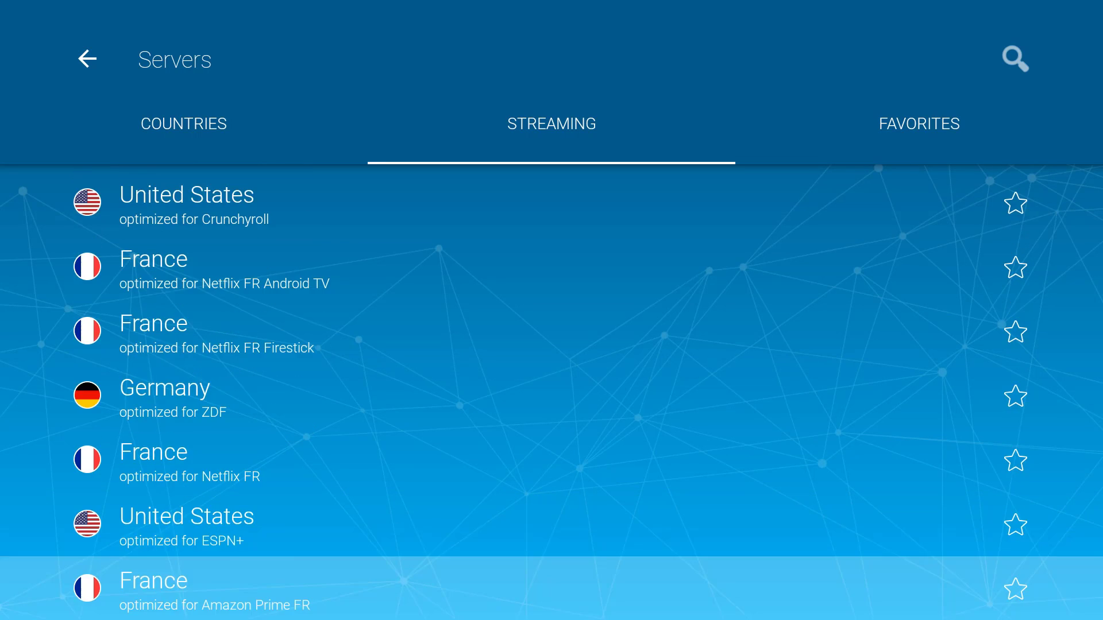
key("Down")
key("Down")
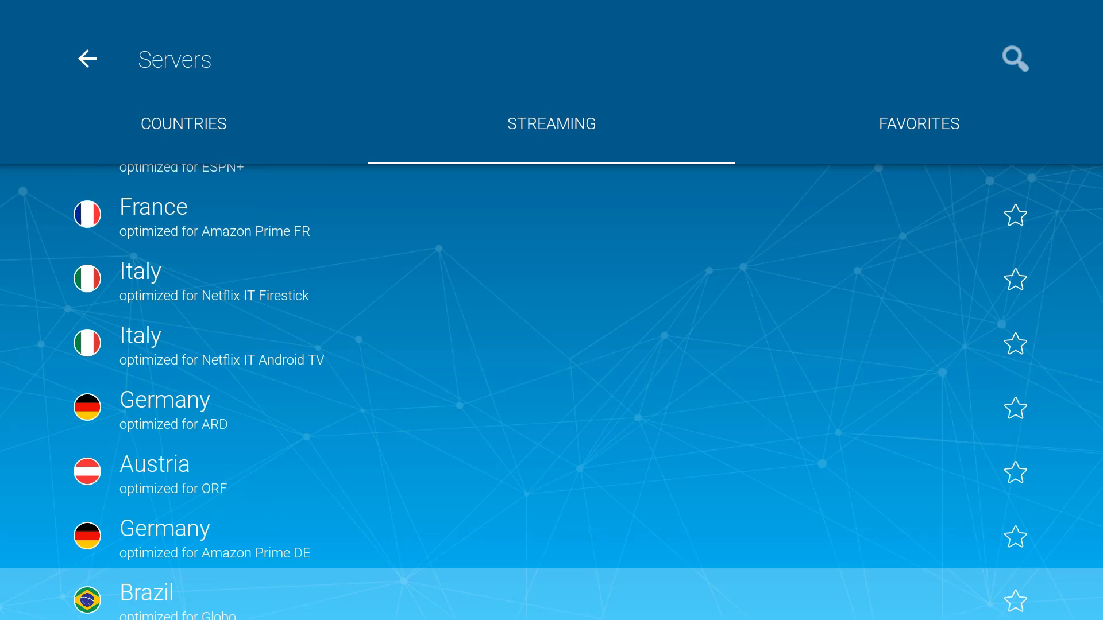
key("Down")
key("Down")
key("Down")
key("Down")
key("Down")
key("Down")
key("Down")
key("Down")
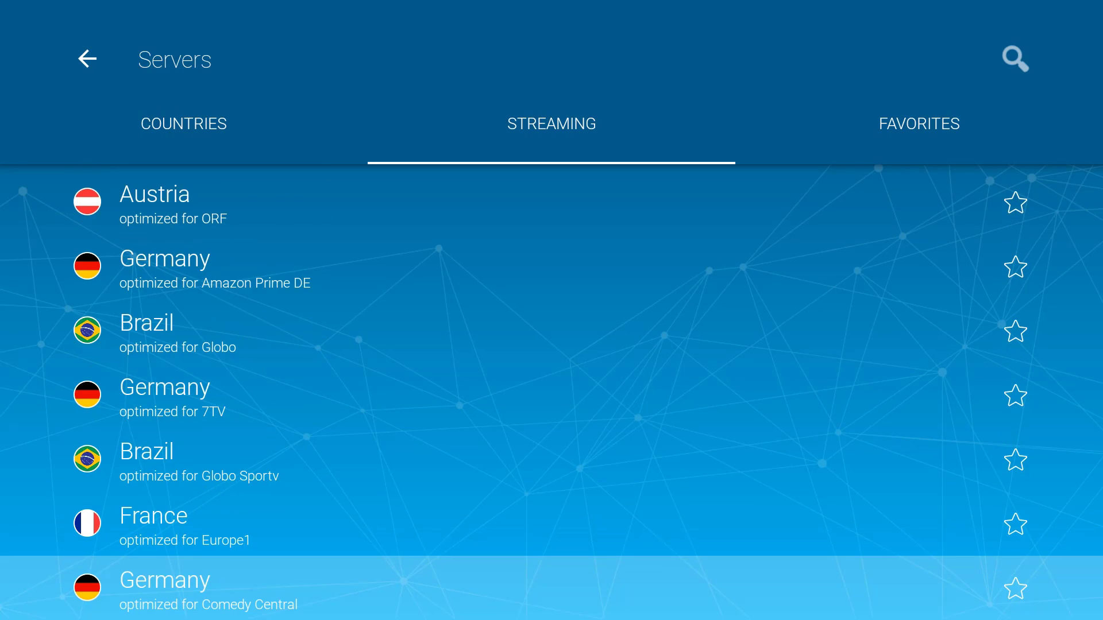
key("Down")
key("Down")
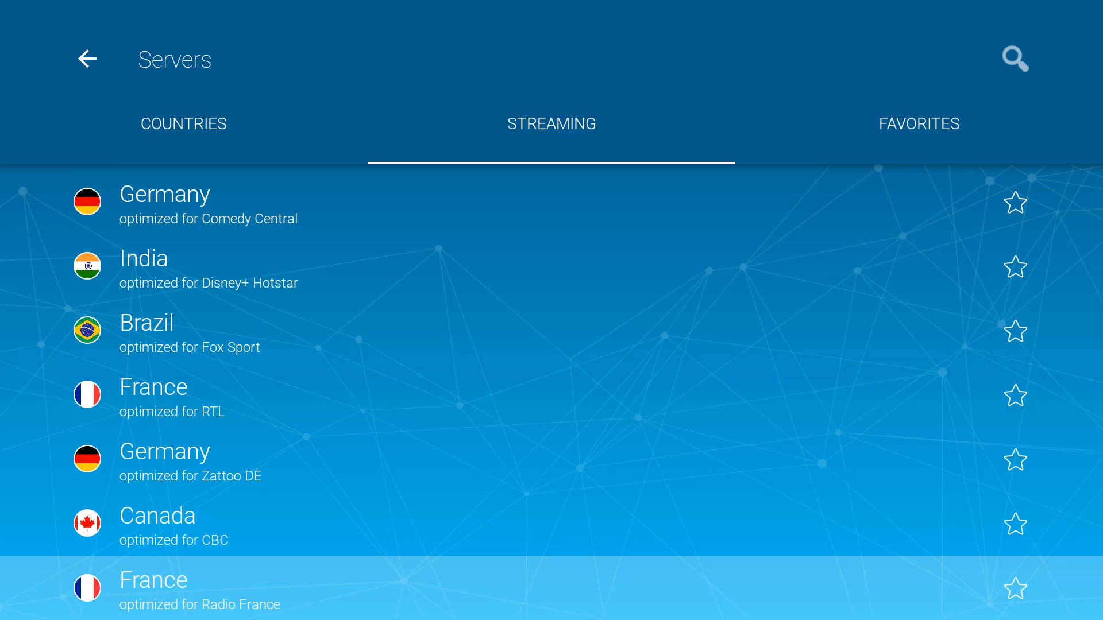
key("Up")
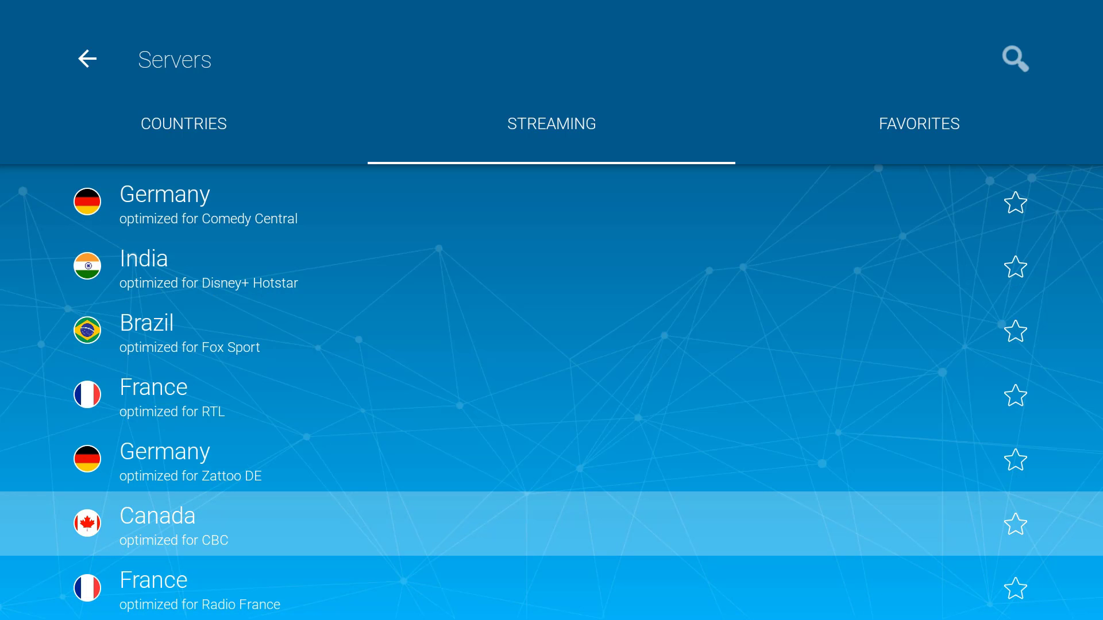
key("Escape")
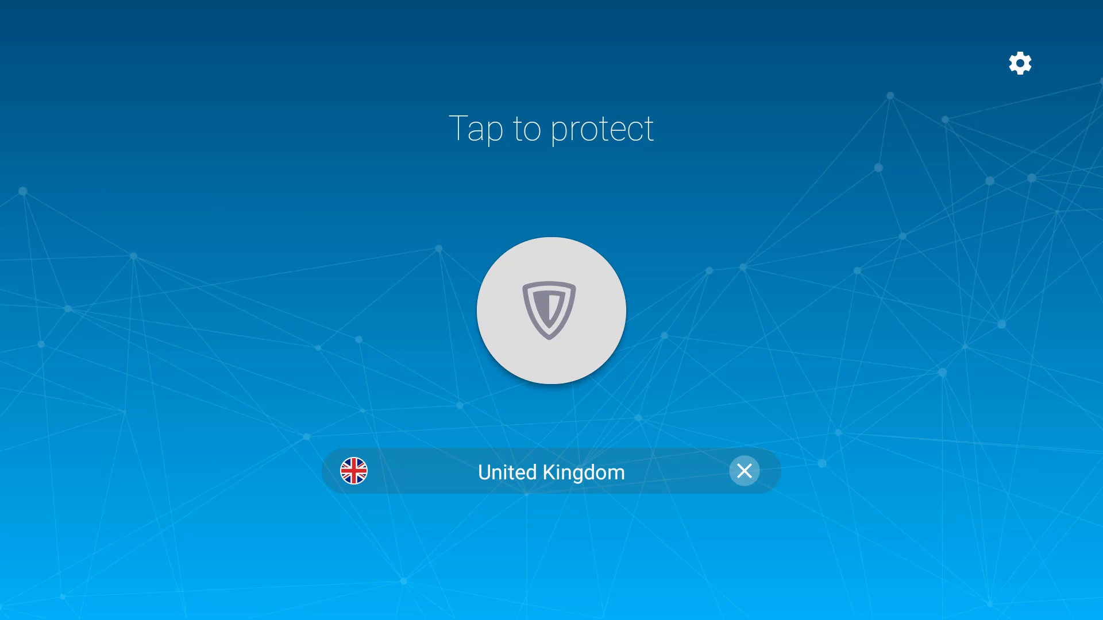
key("Right")
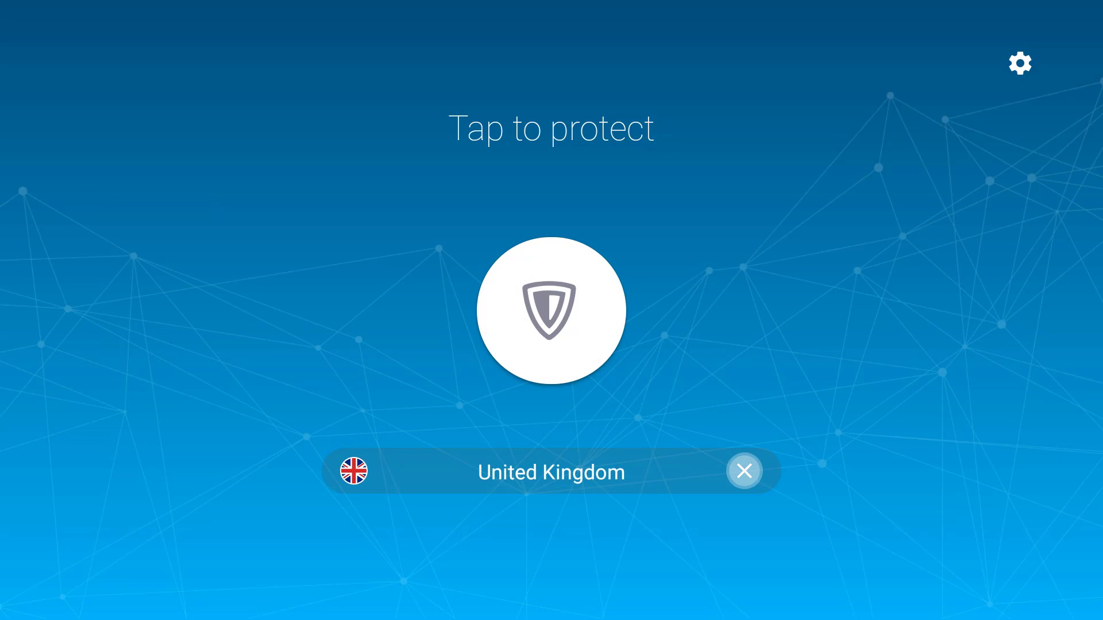
key("Up")
key("Down")
key("Down")
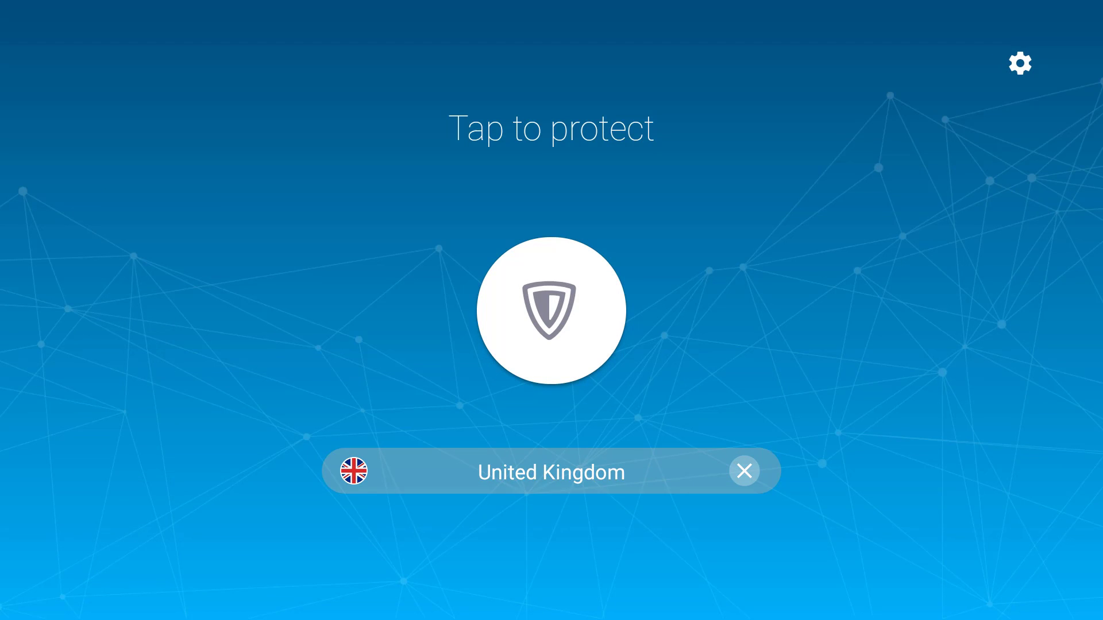